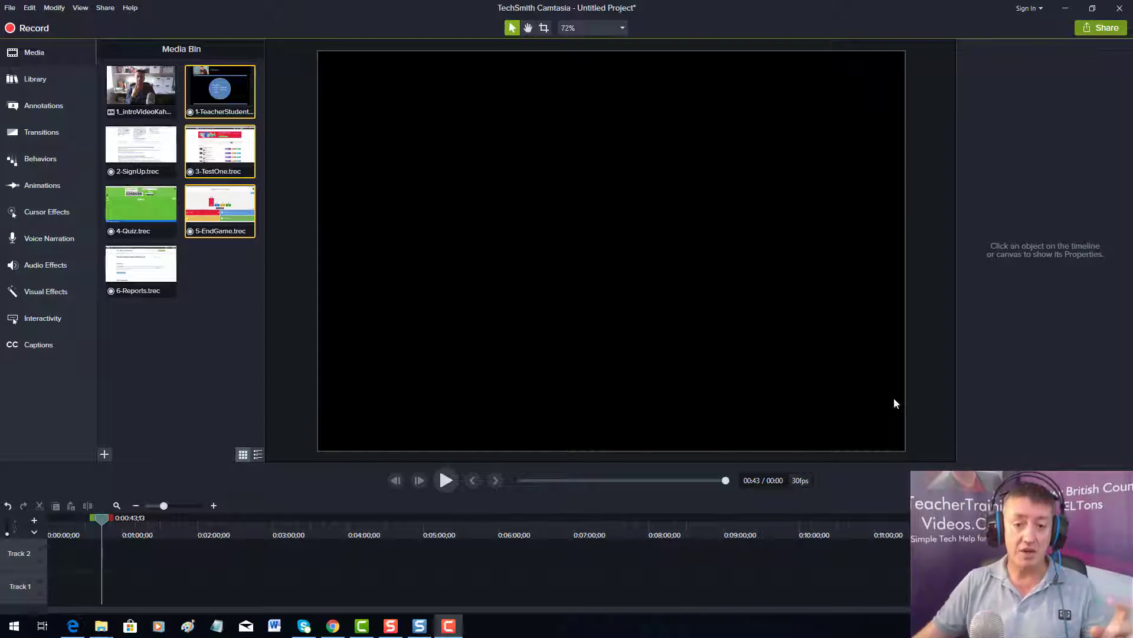
# Select 1-TeacherStudent, 2-SignUp and 3-TestOne together in the Media Bin
pyautogui.click(228, 88)
pyautogui.click(141, 148)
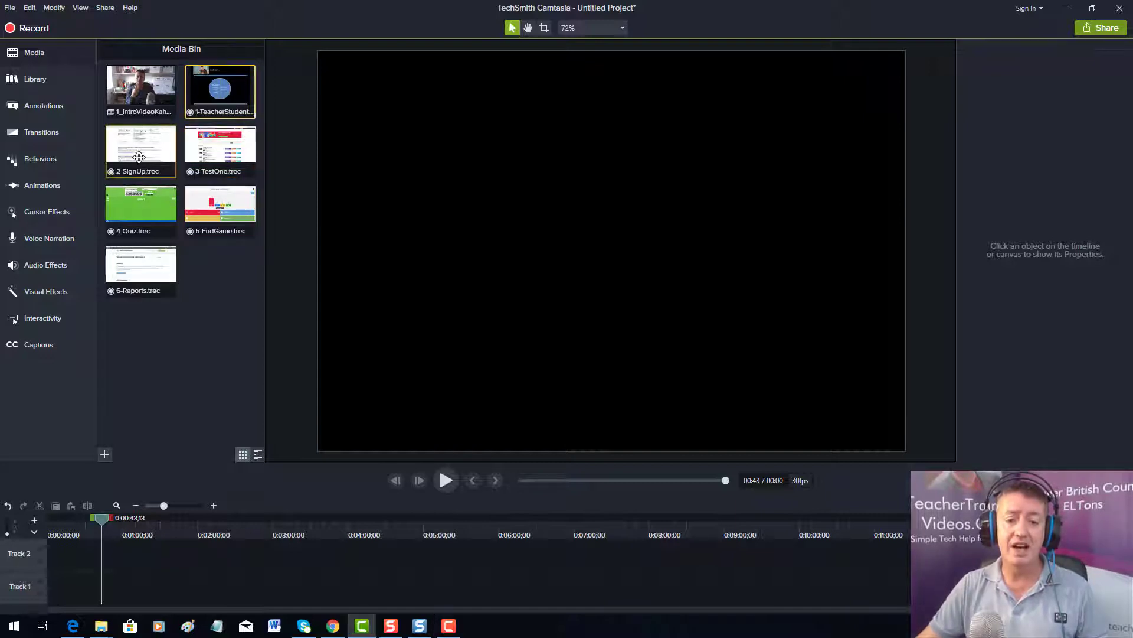
pyautogui.keyDown('ctrl'); pyautogui.click(219, 148); pyautogui.keyUp('ctrl')
pyautogui.keyDown('ctrl'); pyautogui.click(220, 89); pyautogui.keyUp('ctrl')
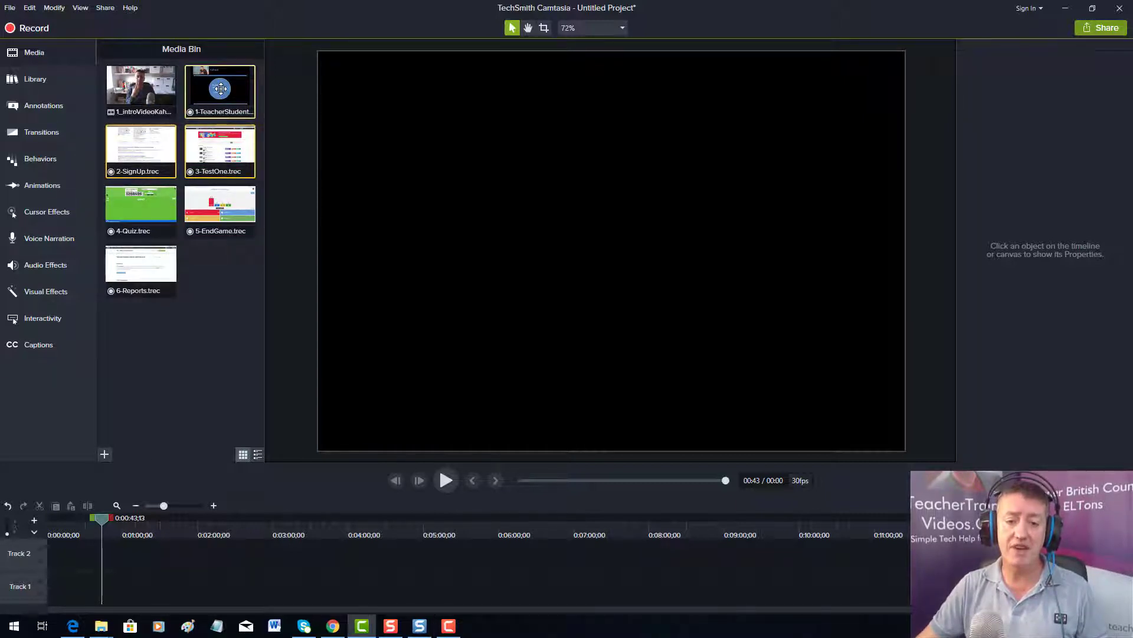
# Drop the three recordings onto tracks 1 and 2, then play and scrub through the Kahoot screens
pyautogui.moveTo(258, 168); pyautogui.dragTo(36, 584)
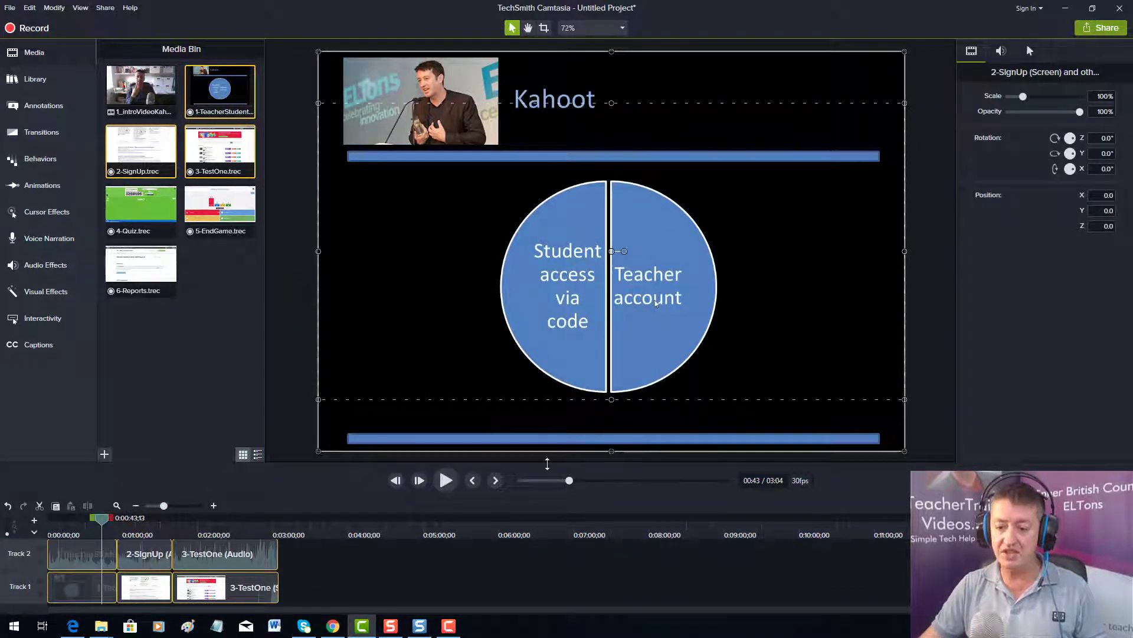
pyautogui.click(447, 481)
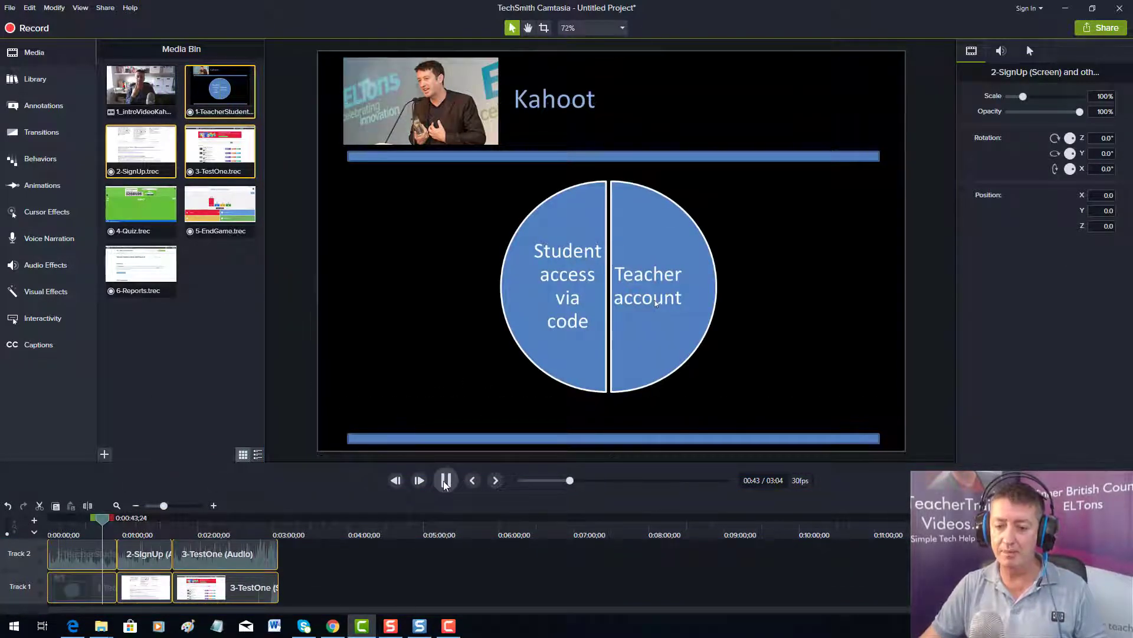
pyautogui.click(447, 480)
pyautogui.click(119, 520)
pyautogui.moveTo(139, 527); pyautogui.dragTo(247, 536)
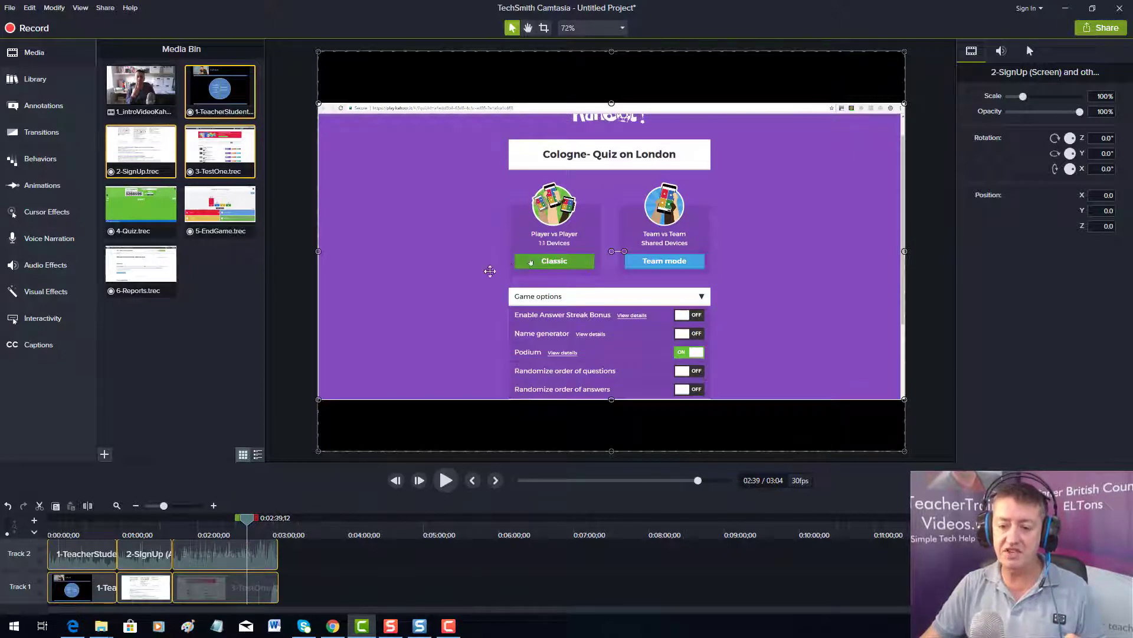
pyautogui.moveTo(258, 520); pyautogui.dragTo(202, 522)
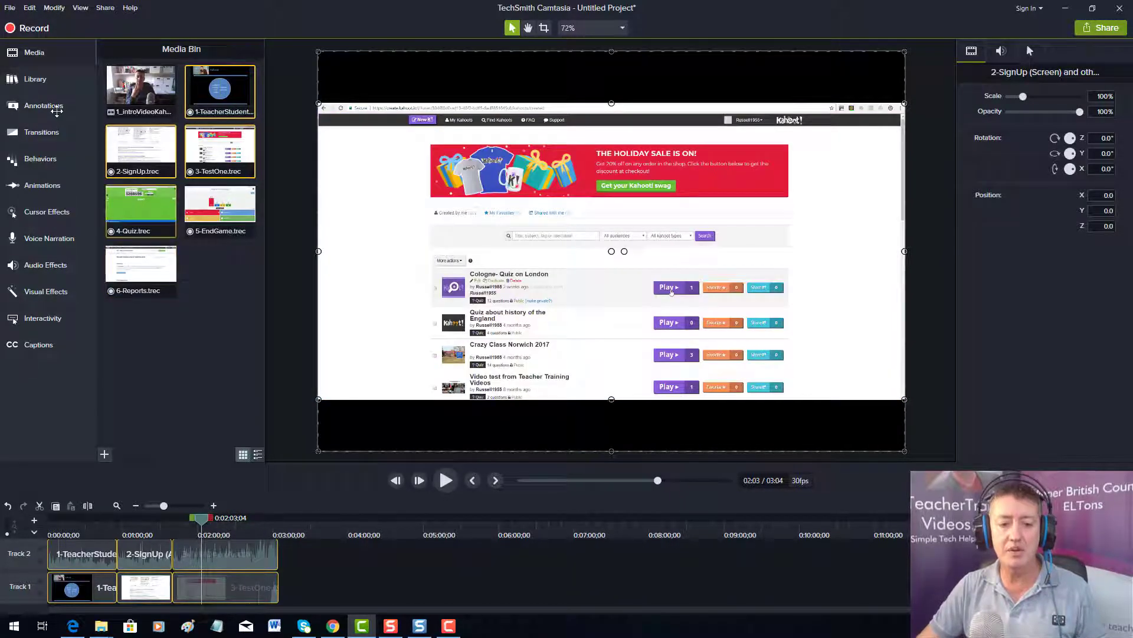
# Apply a yellow Cursor Highlight to all clips on both tracks and lower its opacity to 54%
pyautogui.click(35, 214)
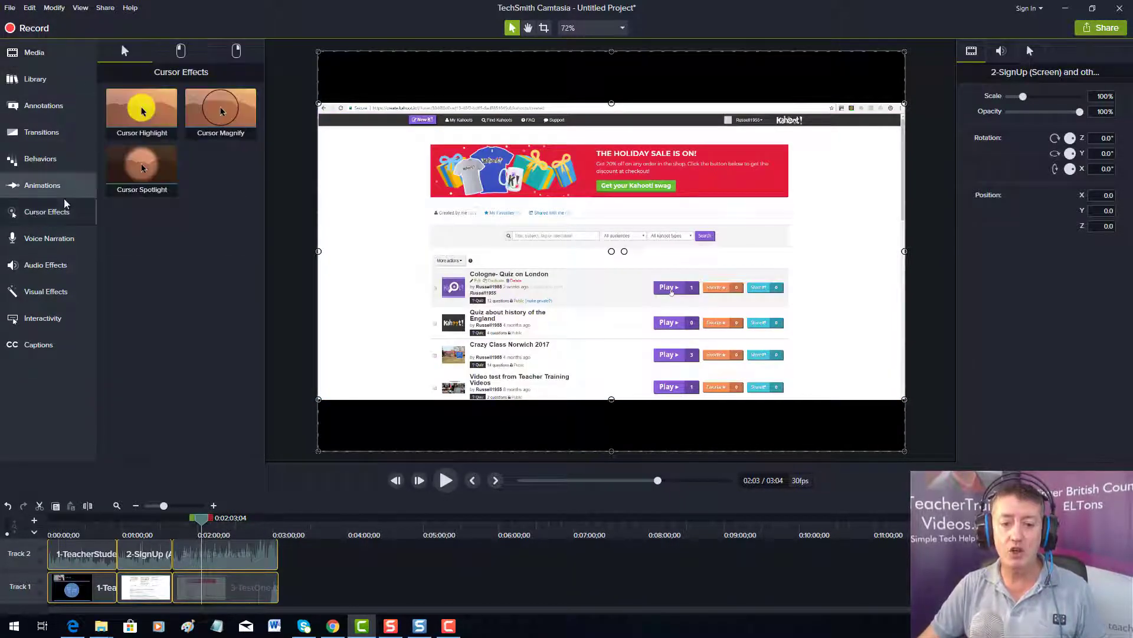
pyautogui.moveTo(323, 569); pyautogui.dragTo(47, 599)
pyautogui.moveTo(142, 109); pyautogui.dragTo(177, 566)
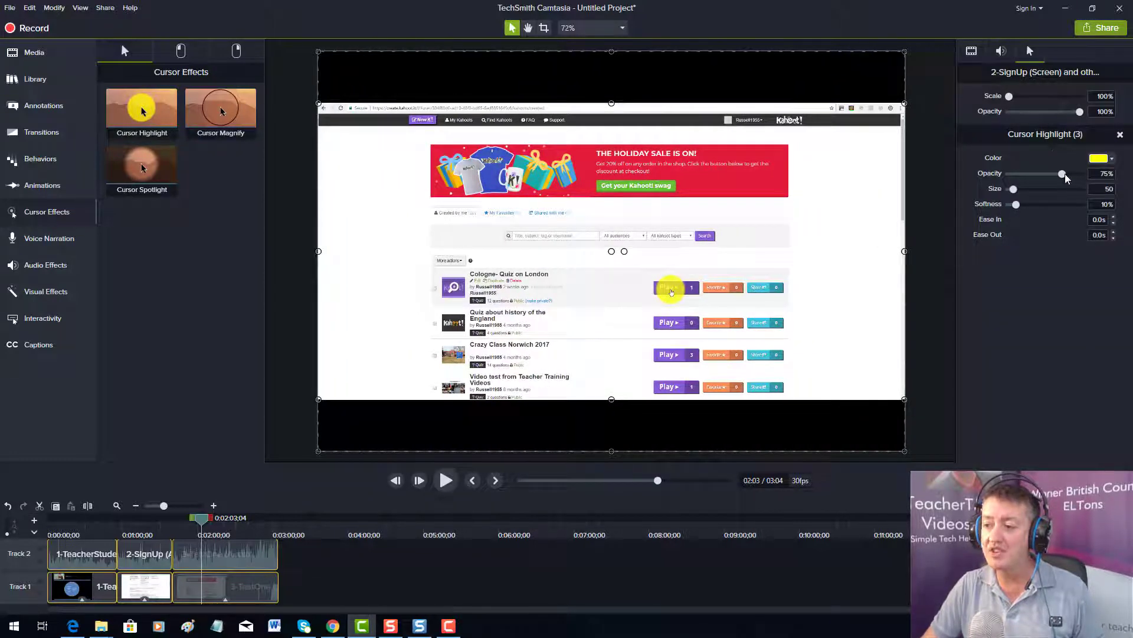
pyautogui.moveTo(1056, 177); pyautogui.dragTo(1053, 176)
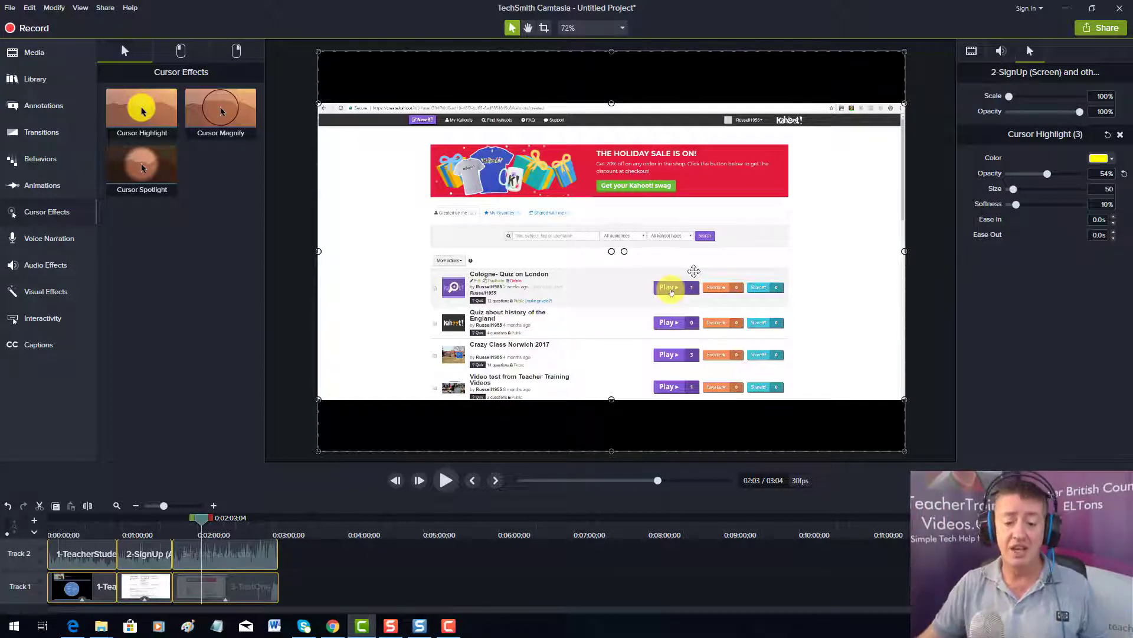
pyautogui.click(327, 558)
pyautogui.click(206, 556)
# Group all the clips into Group 1 and move it later along Track 1
pyautogui.rightClick(71, 546)
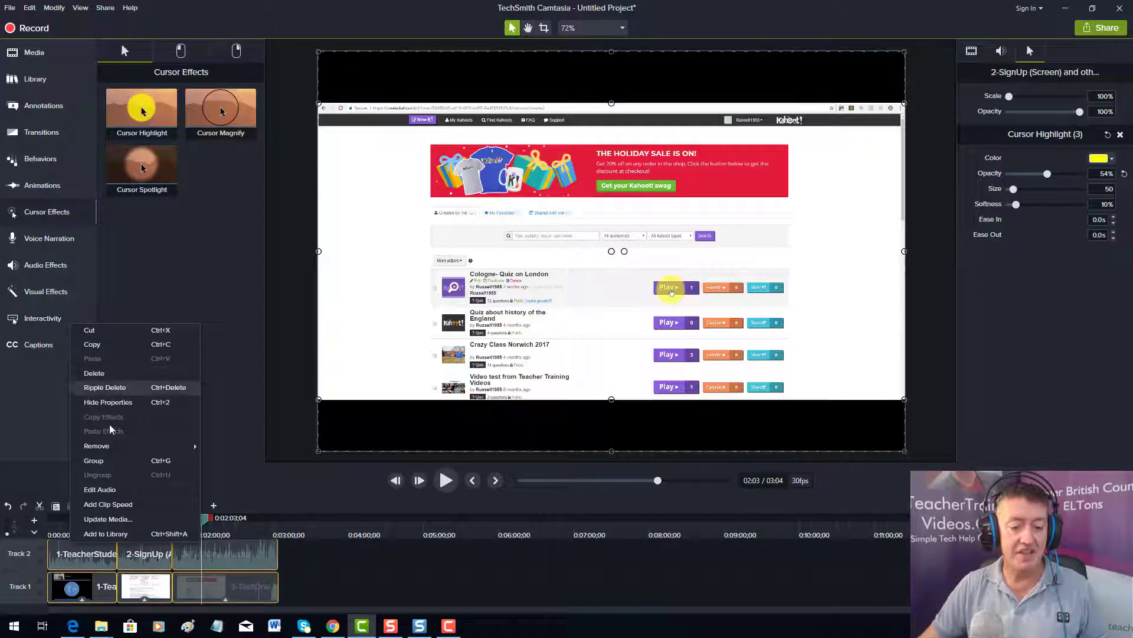
pyautogui.click(93, 460)
pyautogui.moveTo(155, 591); pyautogui.dragTo(324, 592)
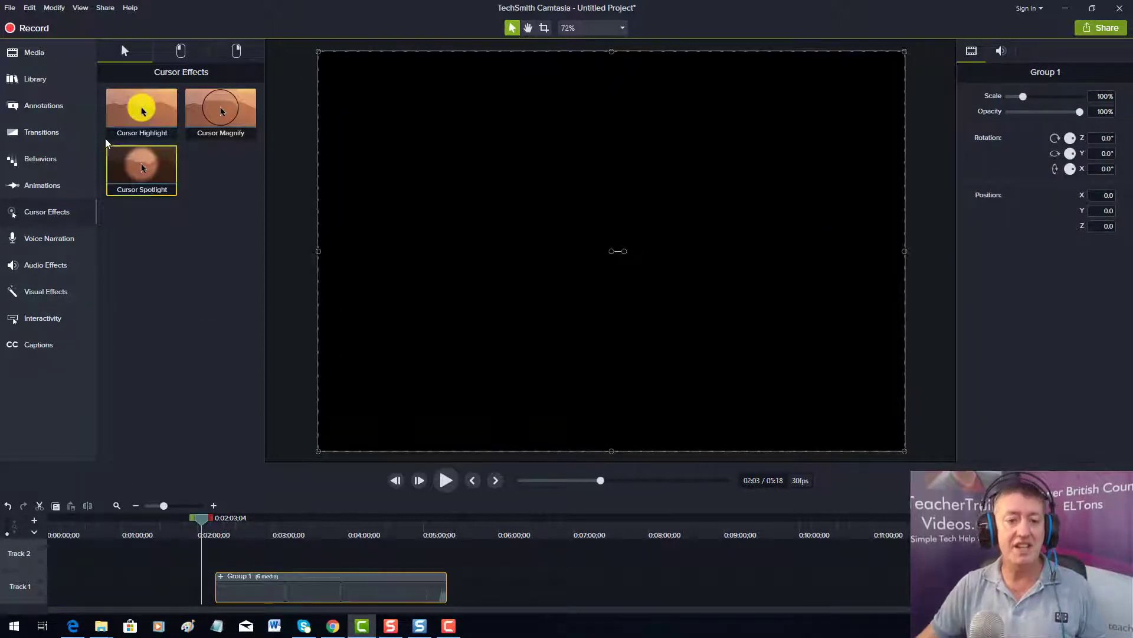
# Expand the Camtasia 2018 library's Intros folder and bring the spinningcomputer intro to the timeline
pyautogui.click(37, 82)
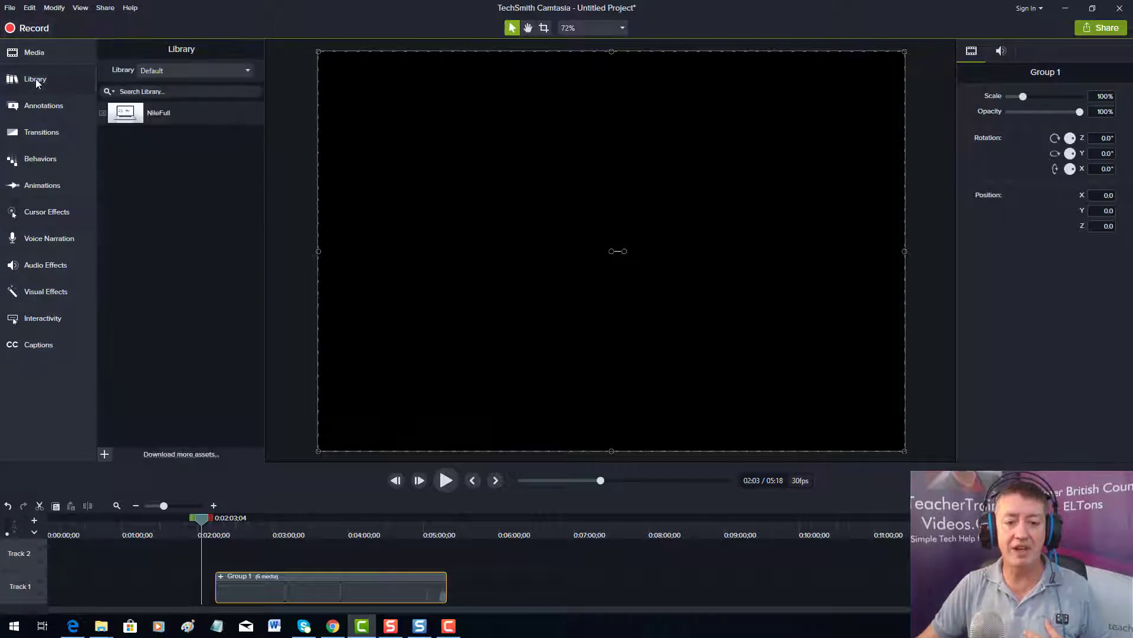
pyautogui.click(249, 73)
pyautogui.click(190, 100)
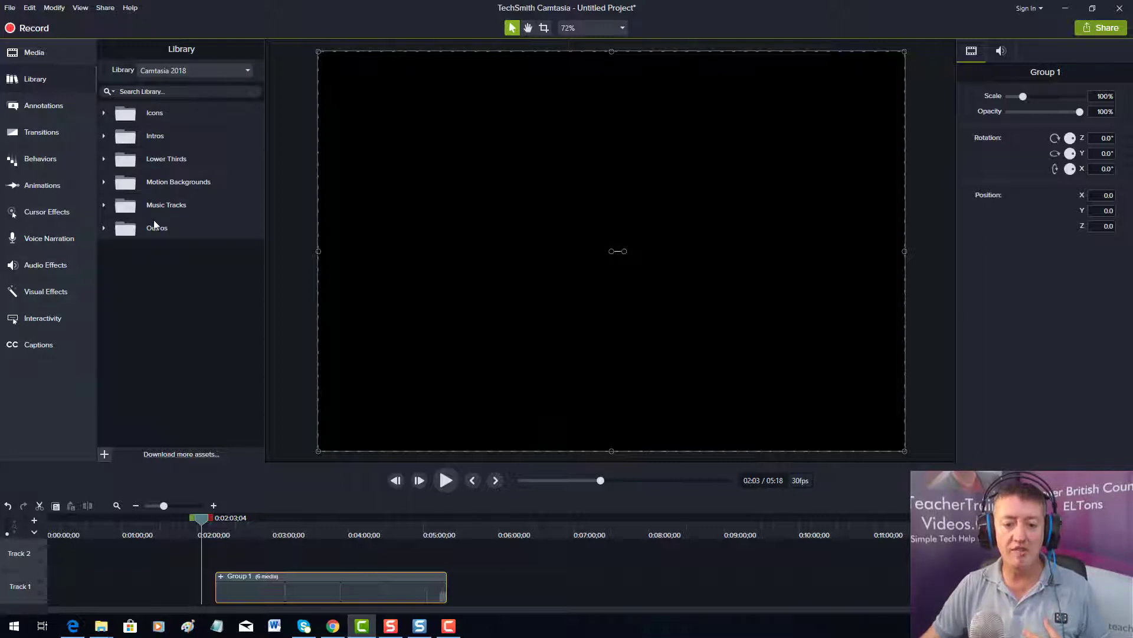
pyautogui.click(104, 137)
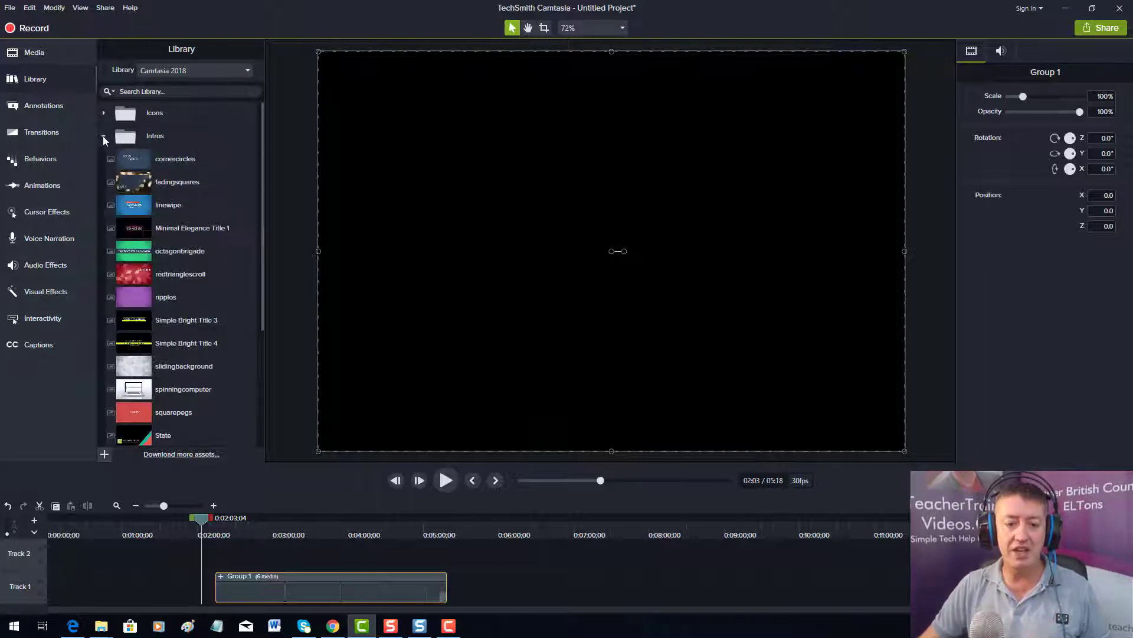
pyautogui.moveTo(261, 228); pyautogui.dragTo(281, 364)
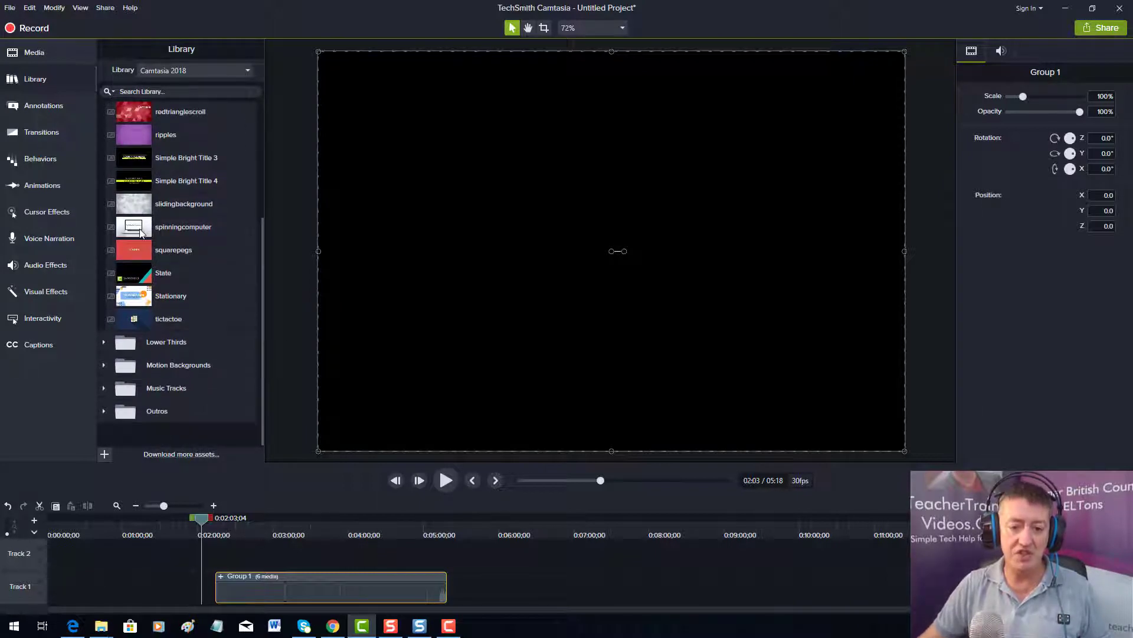
pyautogui.moveTo(136, 228); pyautogui.dragTo(105, 529)
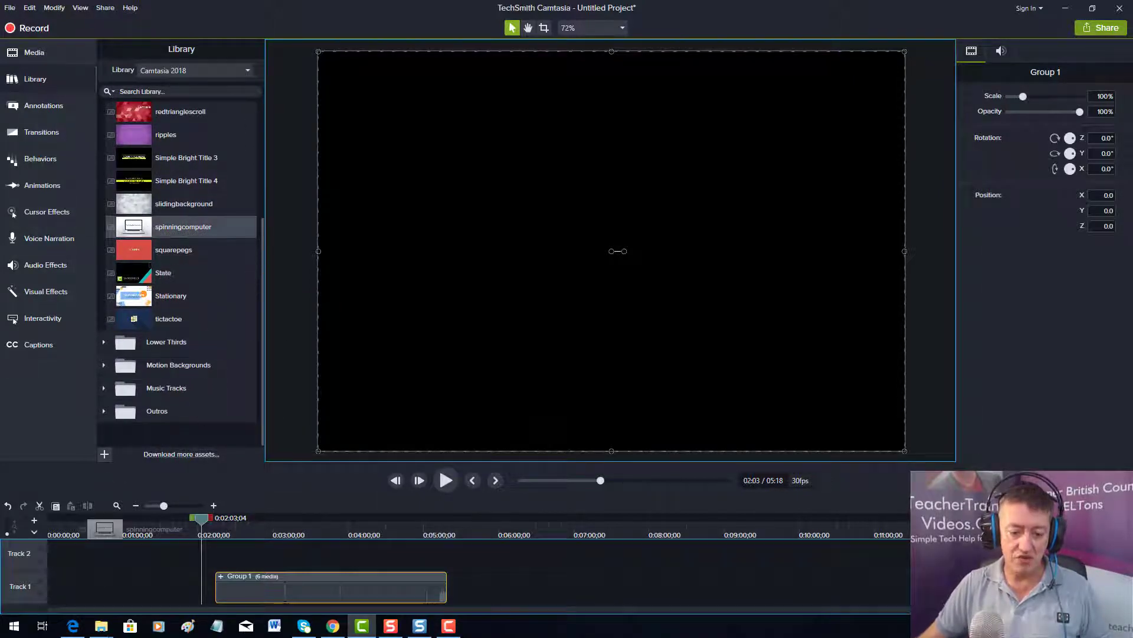
# Place the spinningcomputer intro at 0:00 on Track 1 with Group 1 right after it
pyautogui.moveTo(126, 606); pyautogui.dragTo(60, 587)
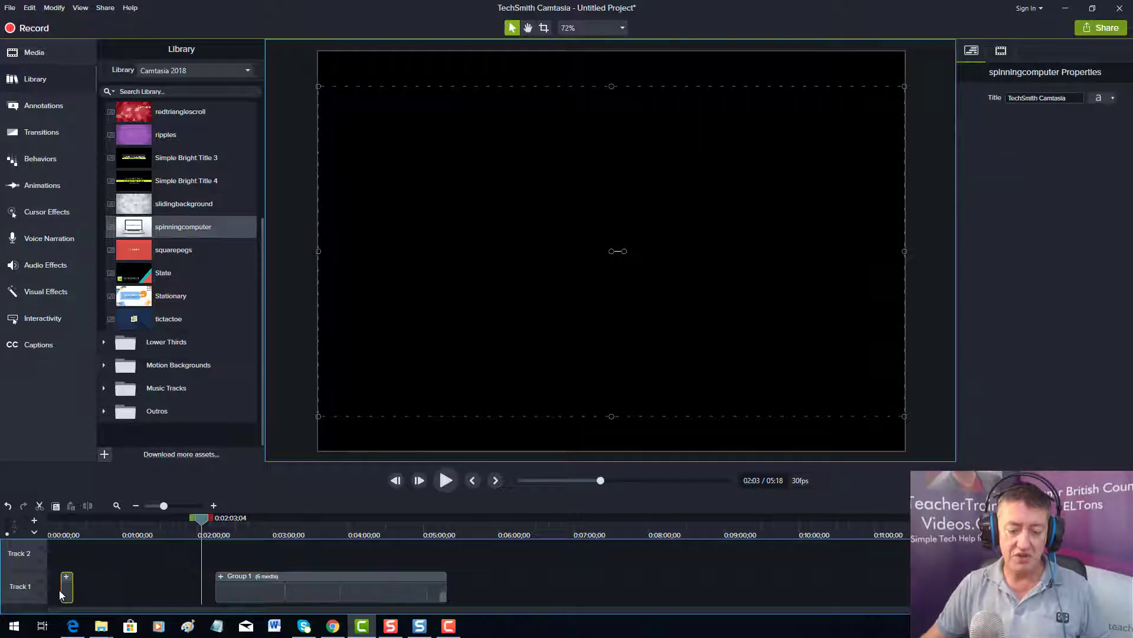
pyautogui.moveTo(473, 564); pyautogui.dragTo(260, 596)
pyautogui.moveTo(326, 584); pyautogui.dragTo(136, 582)
# Preview from the start and stop where the laptop shows its 'TechSmith Camtasia' title
pyautogui.moveTo(201, 517); pyautogui.dragTo(18, 537)
pyautogui.click(446, 480)
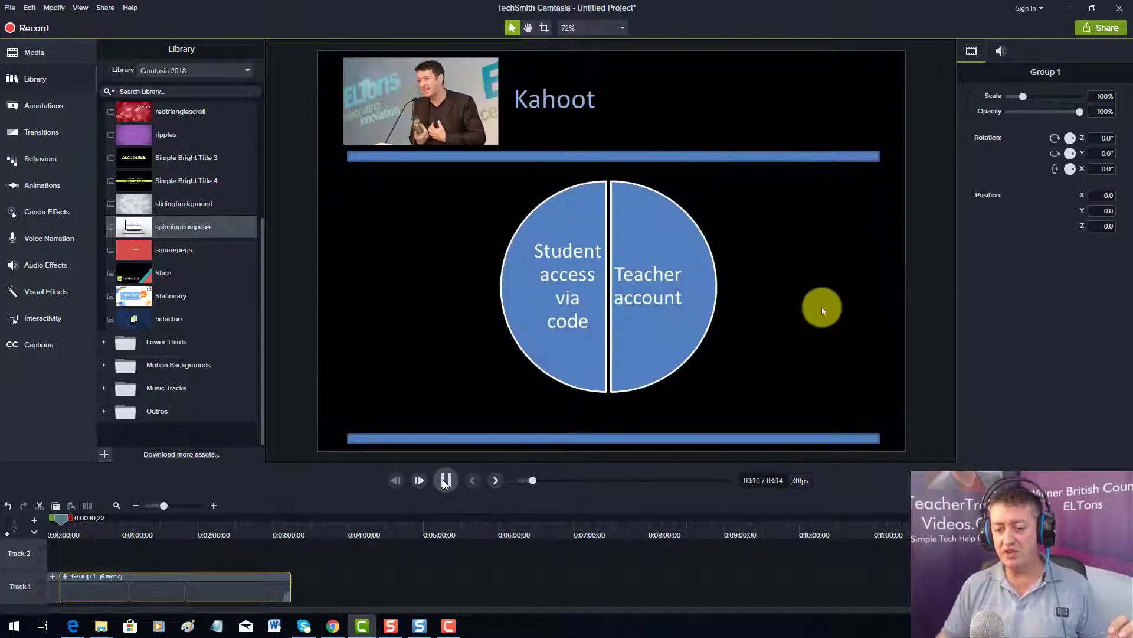
pyautogui.click(446, 481)
pyautogui.moveTo(62, 519); pyautogui.dragTo(51, 518)
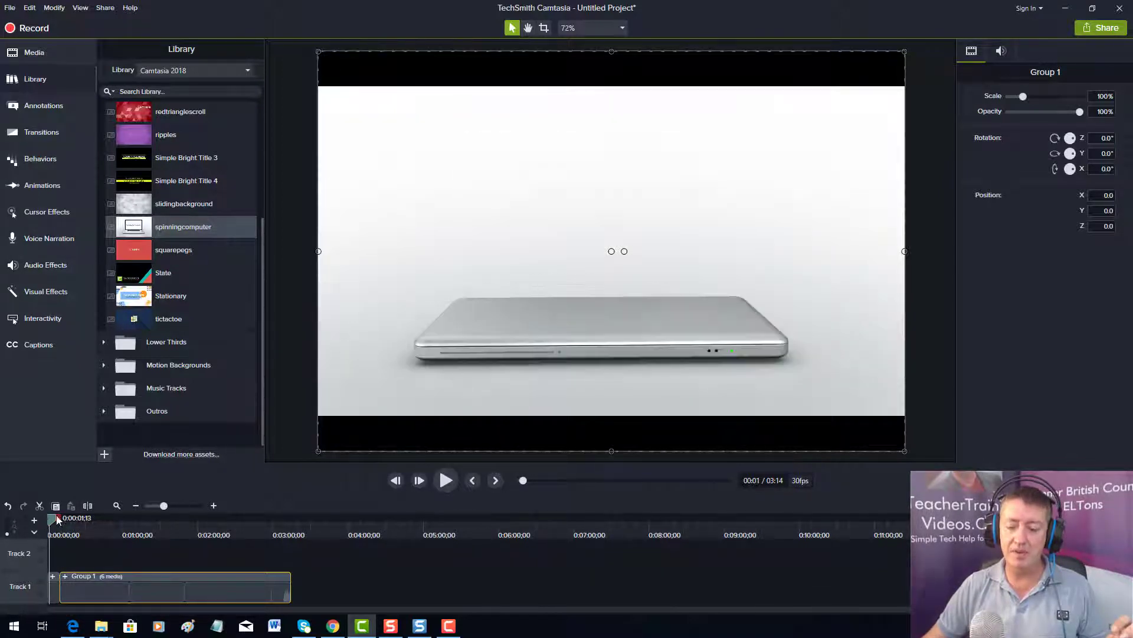
pyautogui.click(454, 480)
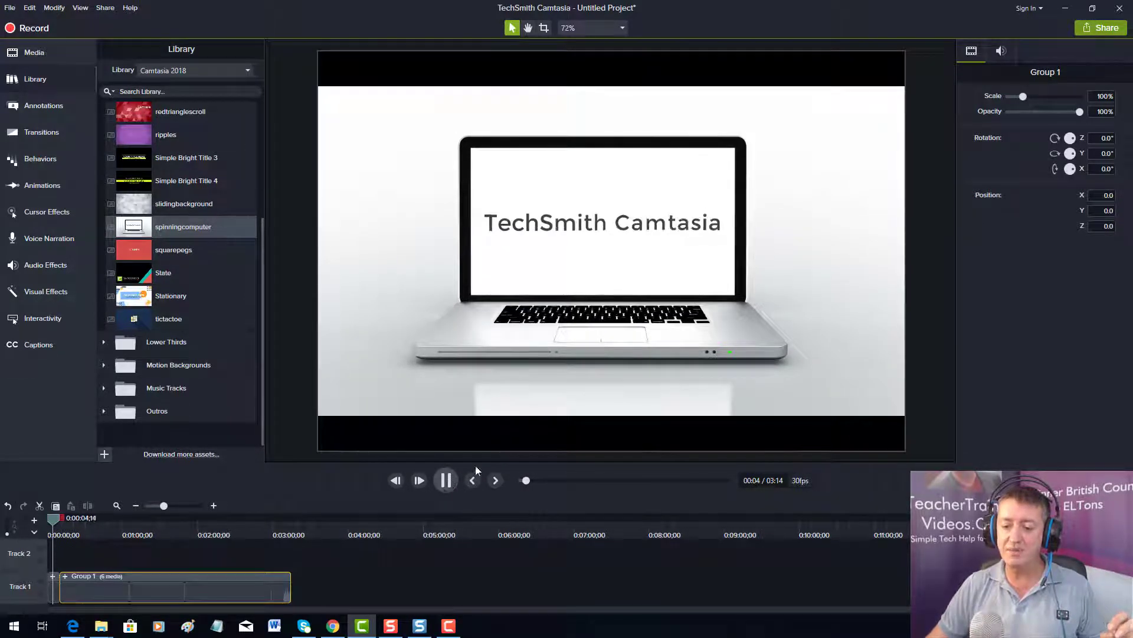
pyautogui.click(448, 480)
pyautogui.doubleClick(586, 229)
# Retitle the laptop screen callout 'TeacherTrainingVideos' and replay the intro to check it
pyautogui.click(588, 227)
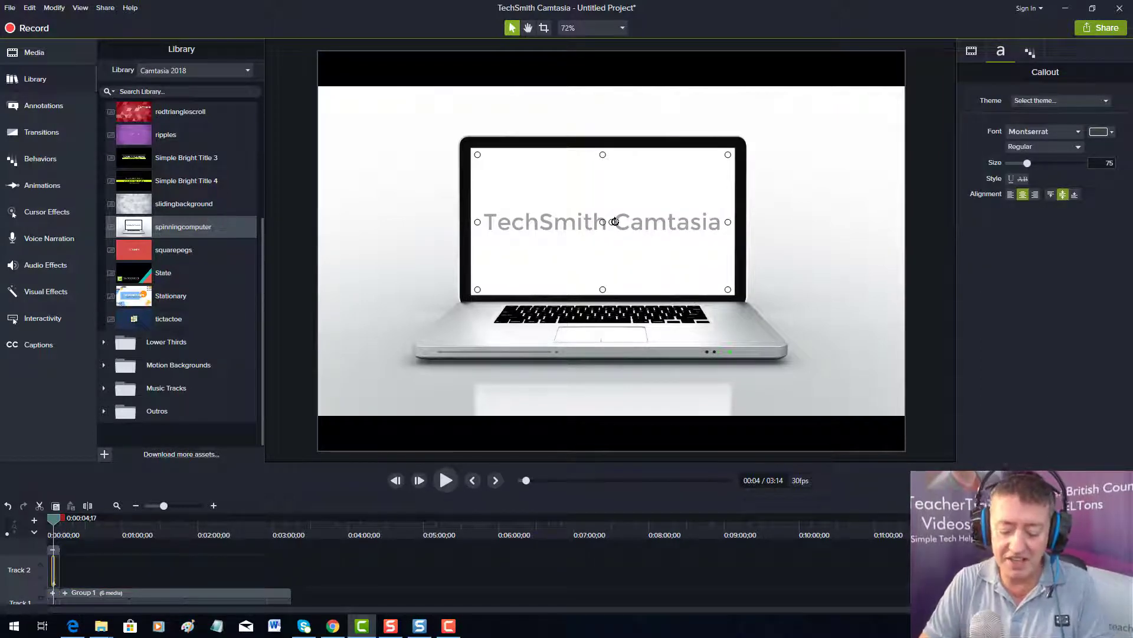
pyautogui.write('TeacherTrai')
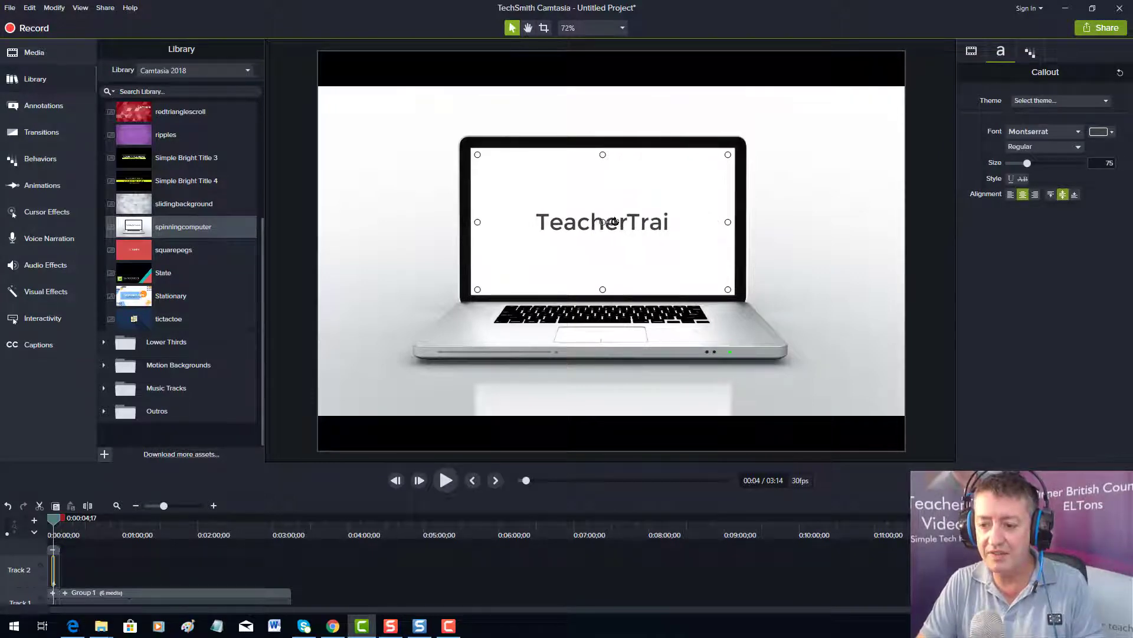
pyautogui.write('ningVideos')
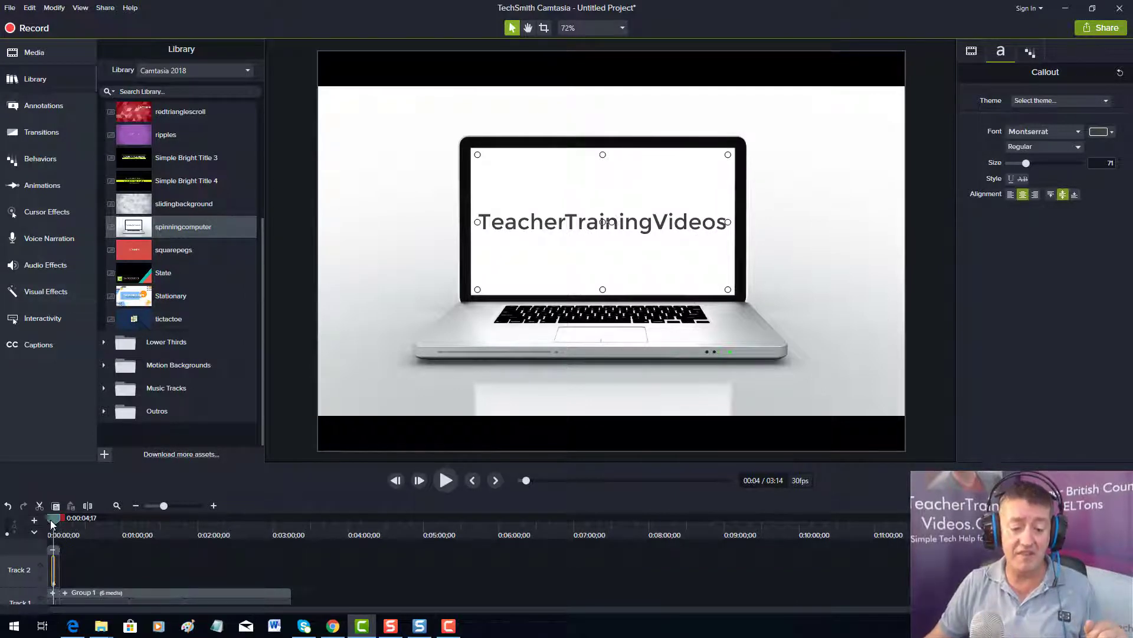
pyautogui.moveTo(52, 525); pyautogui.dragTo(47, 525)
pyautogui.click(444, 481)
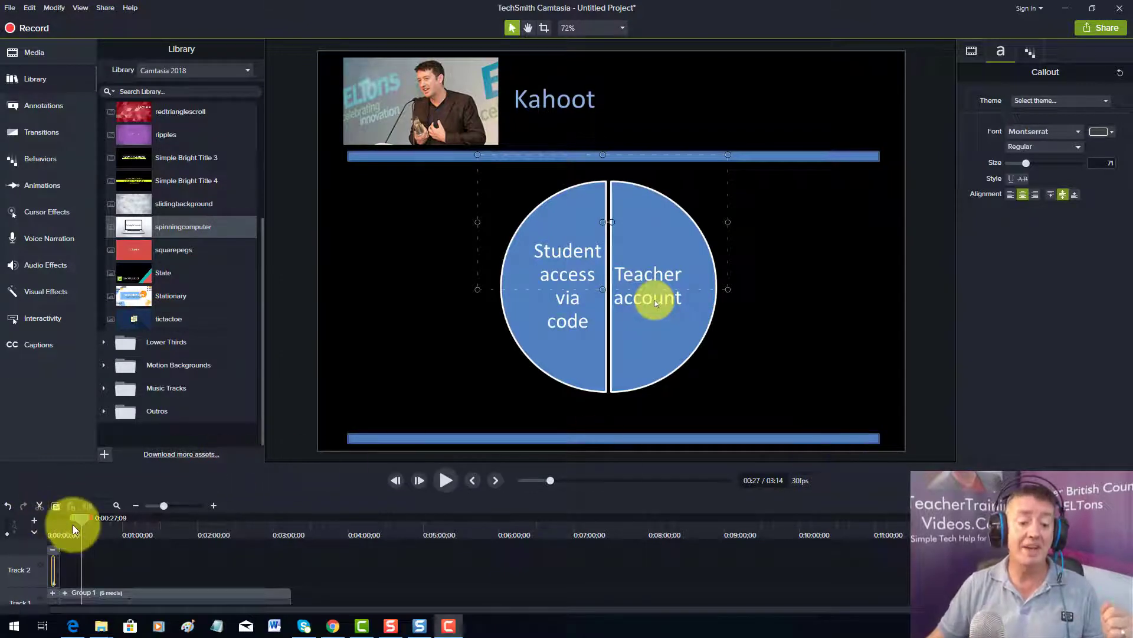
pyautogui.moveTo(76, 519); pyautogui.dragTo(30, 519)
pyautogui.moveTo(164, 505); pyautogui.dragTo(179, 510)
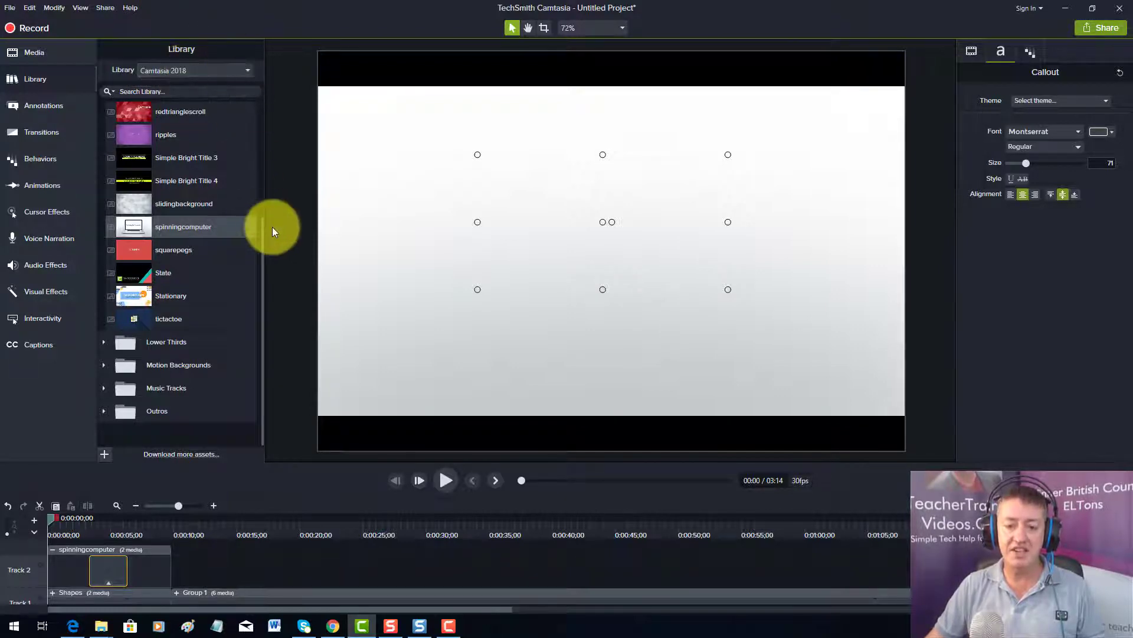
# Preview asimpleway, asweetfeeling and atthetop from Music Tracks, then place atthetop on the timeline
pyautogui.moveTo(263, 232); pyautogui.dragTo(271, 104)
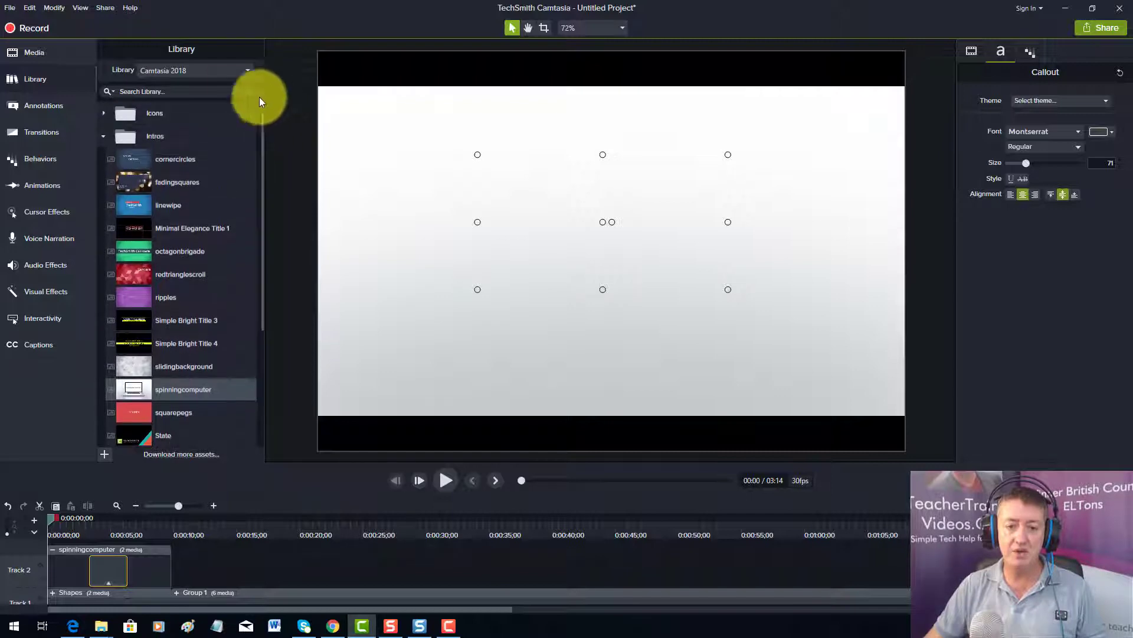
pyautogui.click(104, 136)
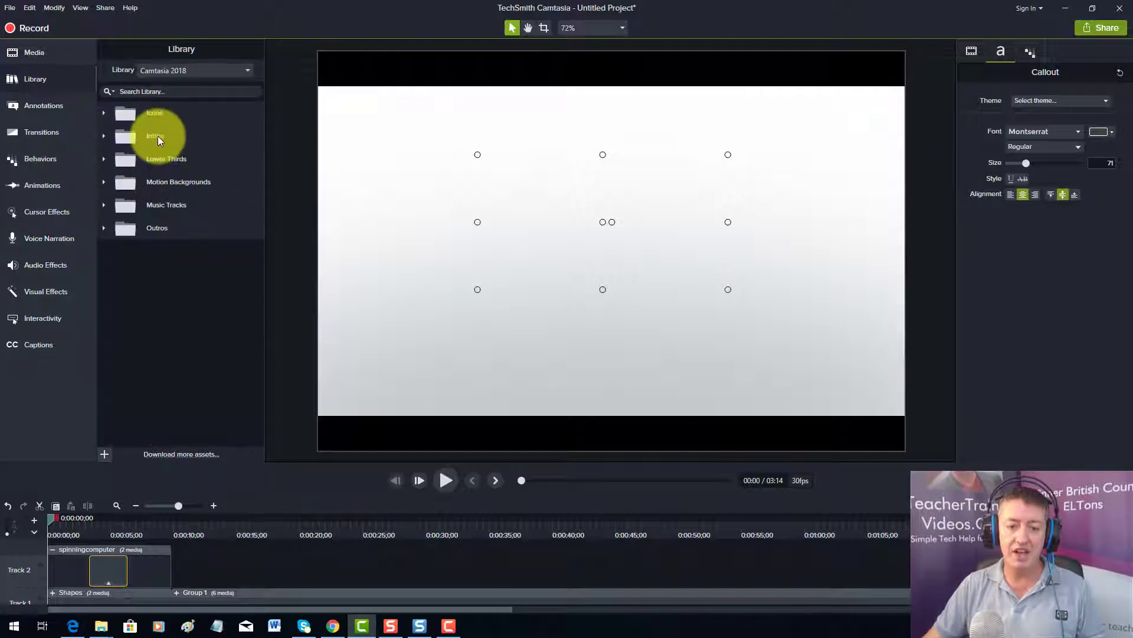
pyautogui.click(105, 203)
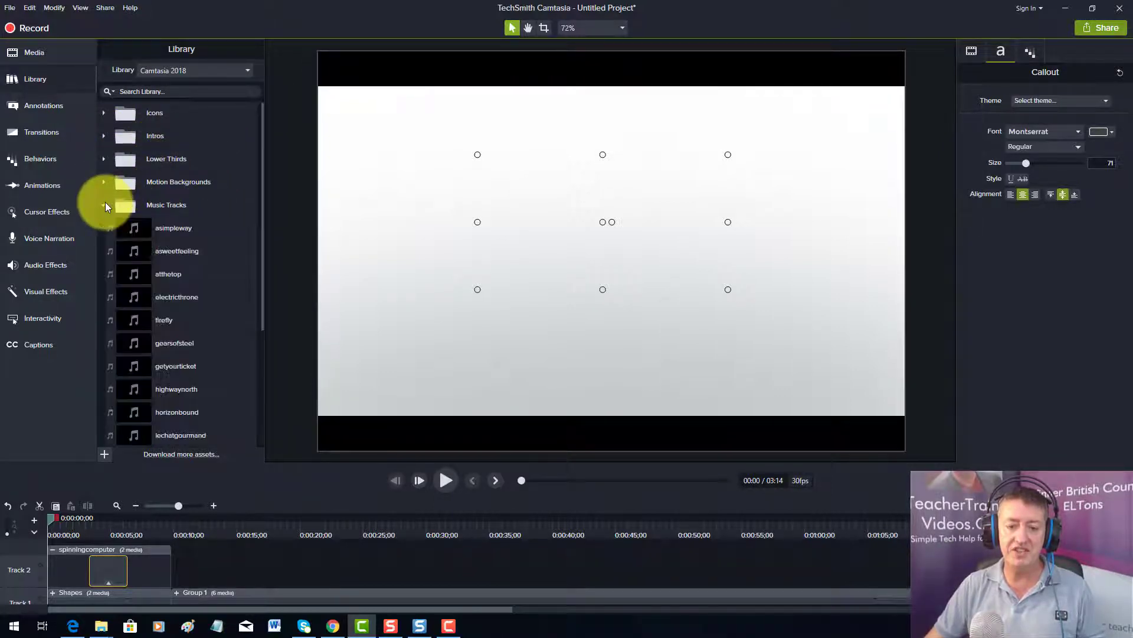
pyautogui.doubleClick(183, 233)
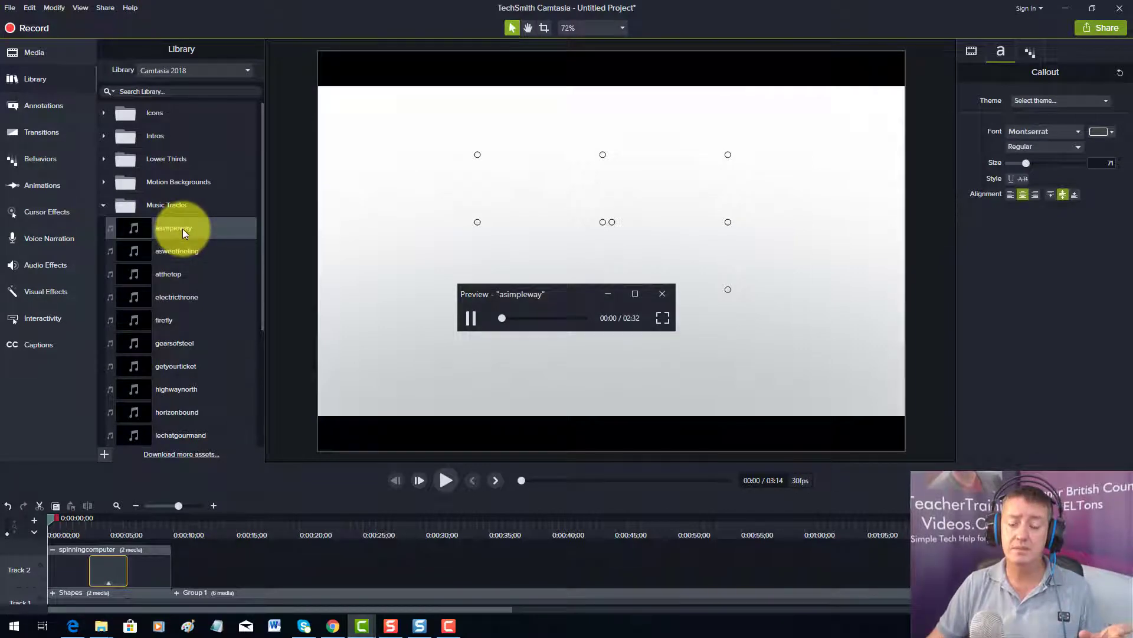
pyautogui.doubleClick(181, 252)
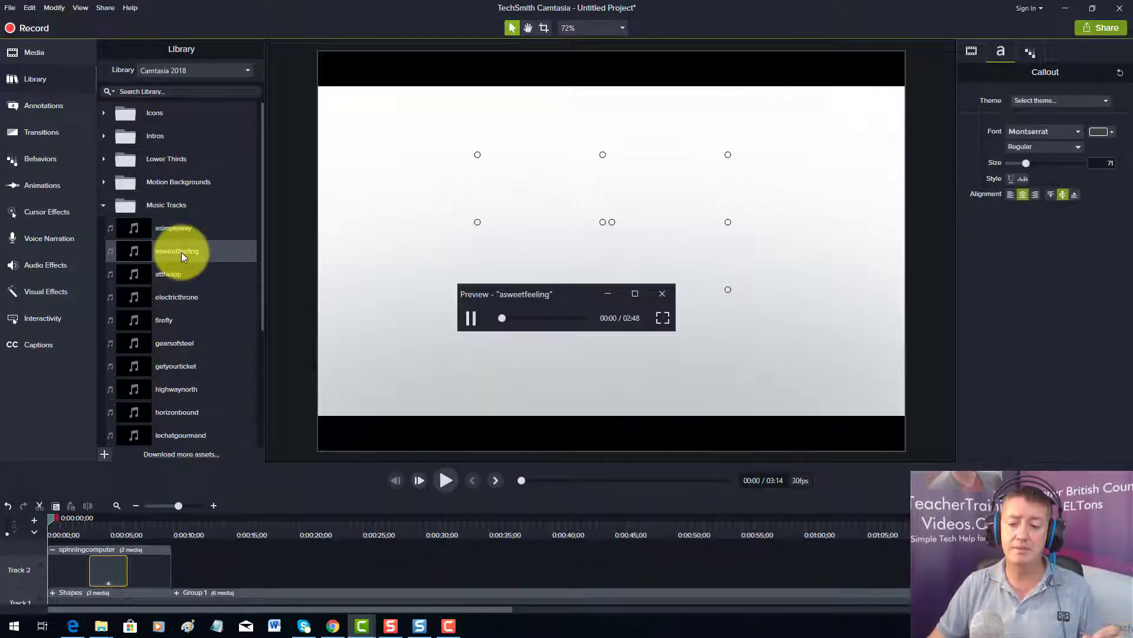
pyautogui.doubleClick(171, 274)
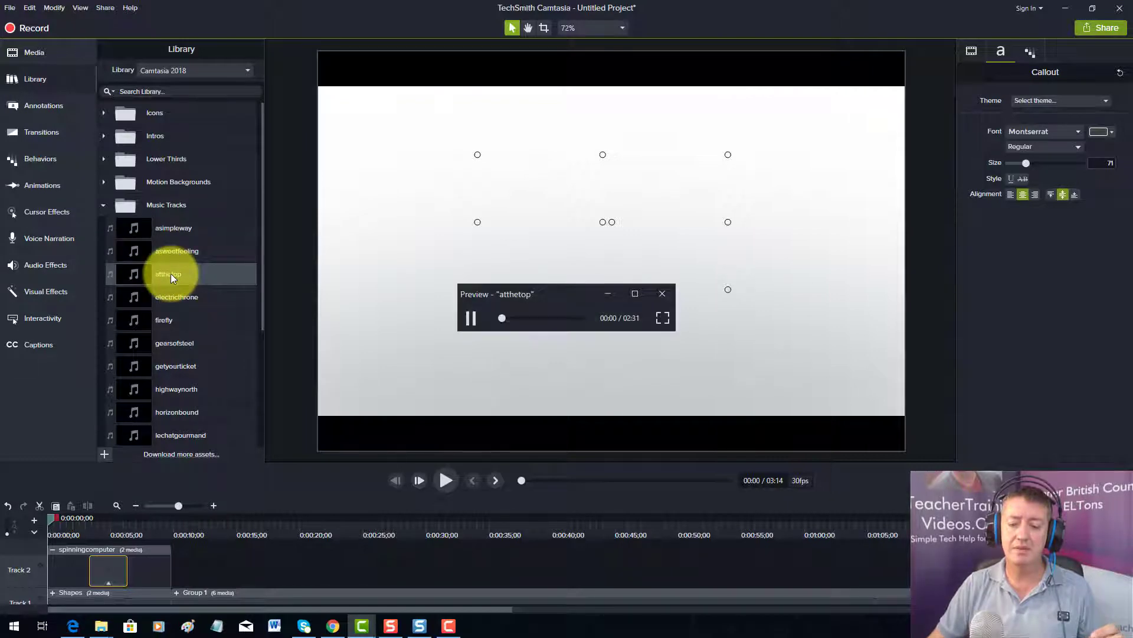
pyautogui.click(468, 317)
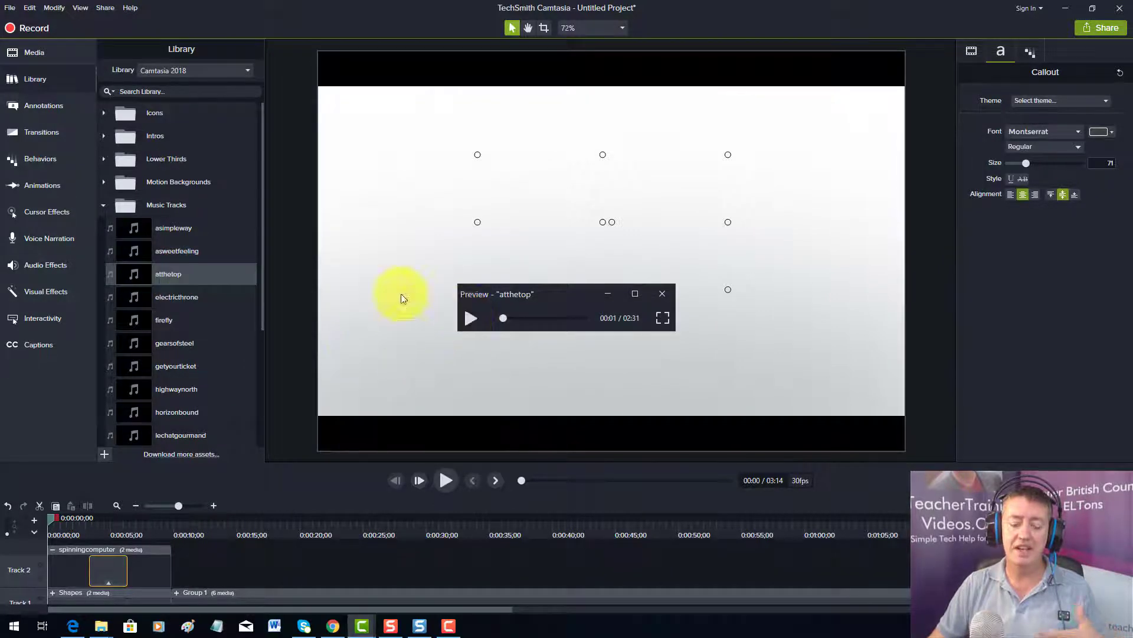
pyautogui.moveTo(157, 273); pyautogui.dragTo(29, 571)
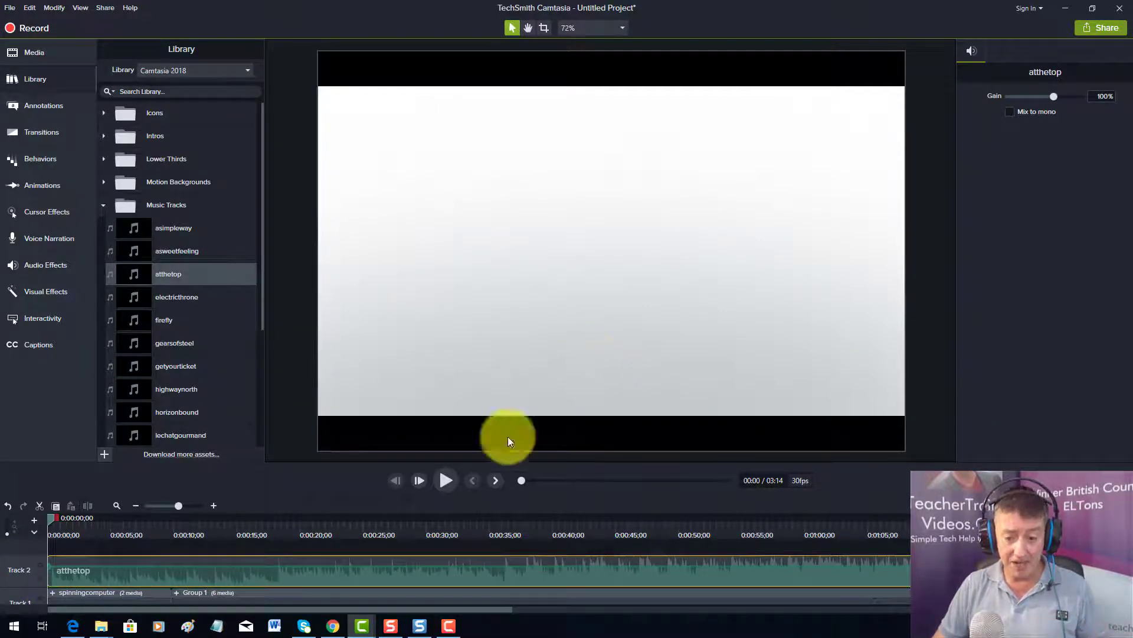
# Enlarge the timeline and move the playhead to the exact frame where Group 1 begins
pyautogui.click(444, 480)
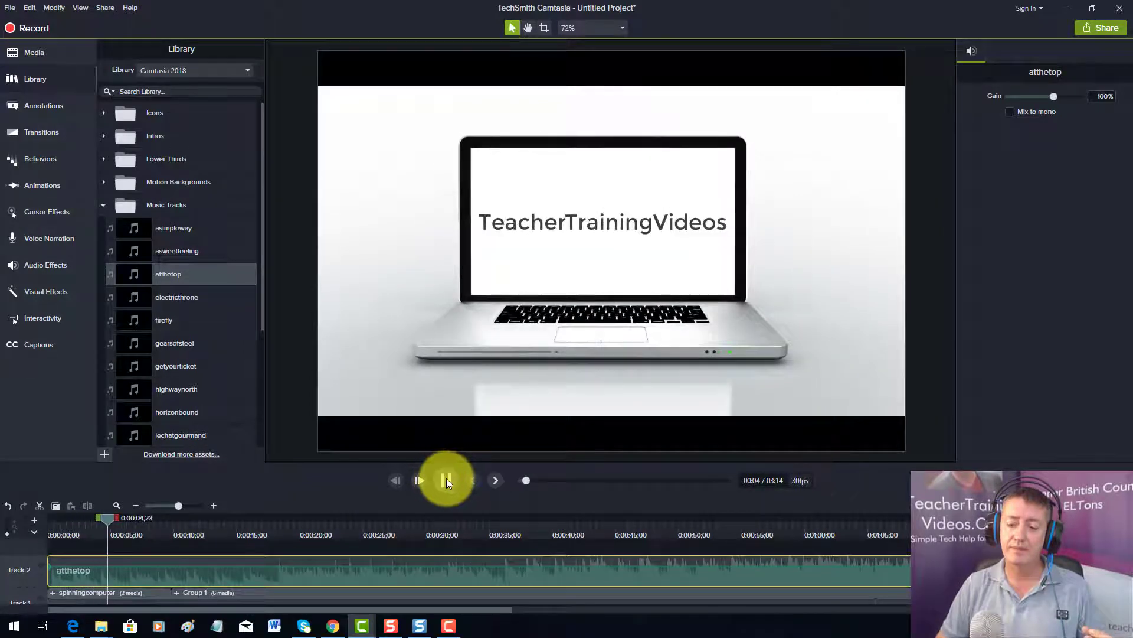
pyautogui.click(447, 479)
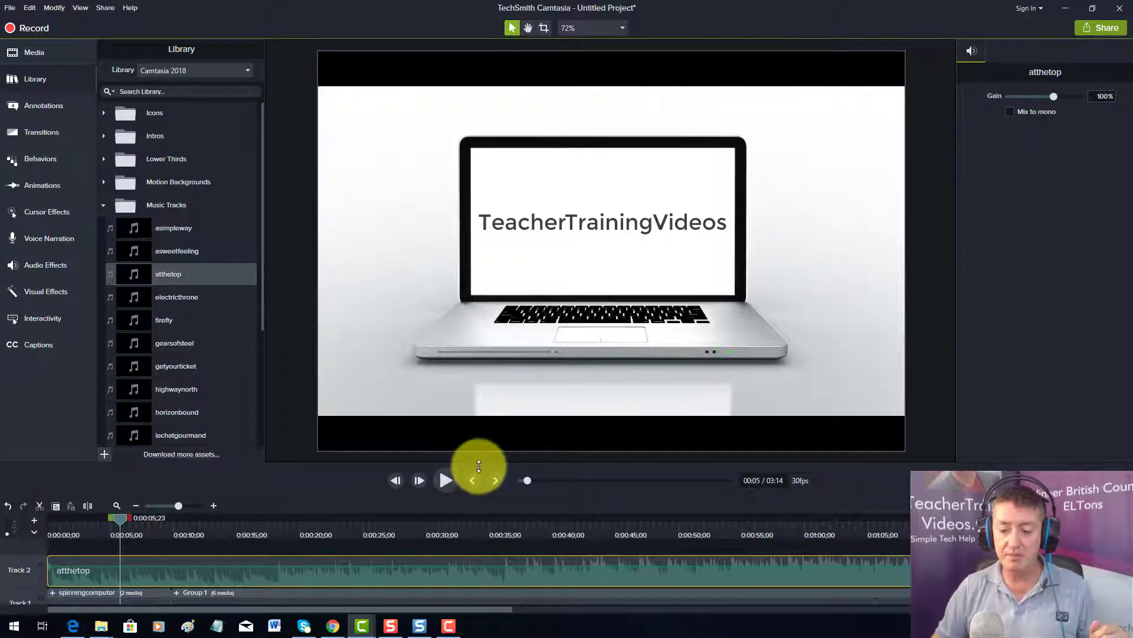
pyautogui.moveTo(479, 465); pyautogui.dragTo(511, 370)
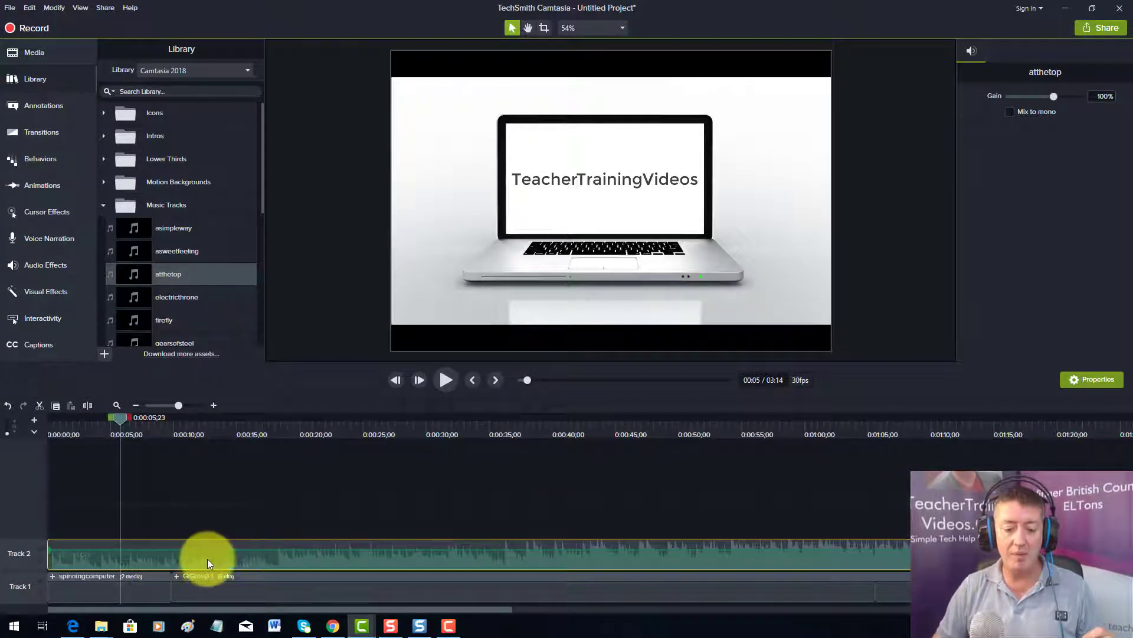
pyautogui.moveTo(116, 419); pyautogui.dragTo(162, 422)
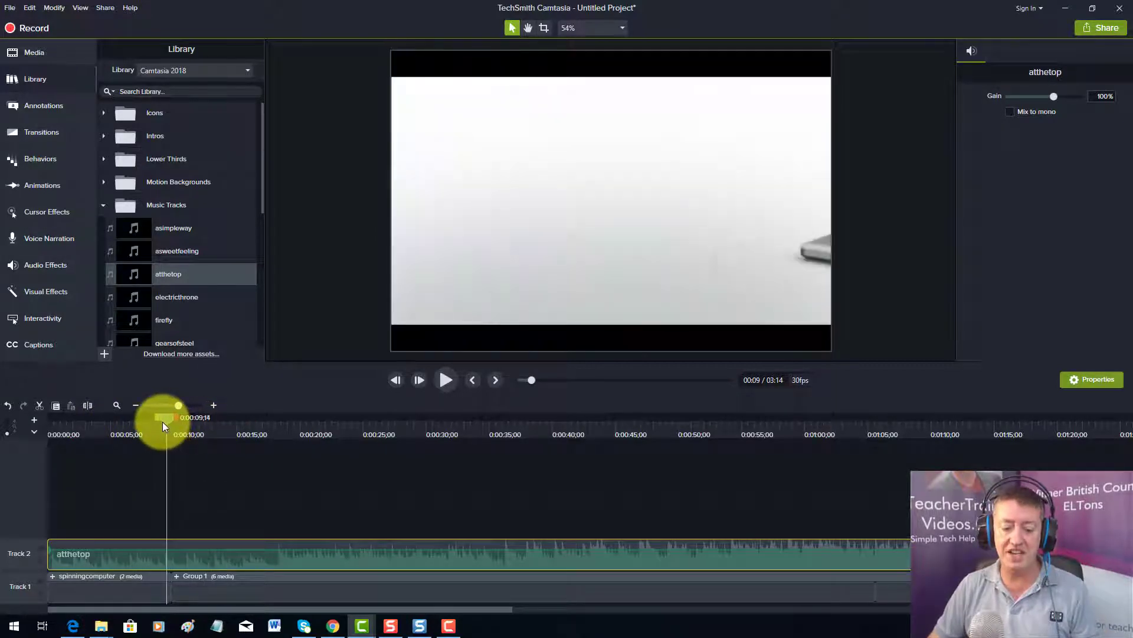
pyautogui.click(445, 381)
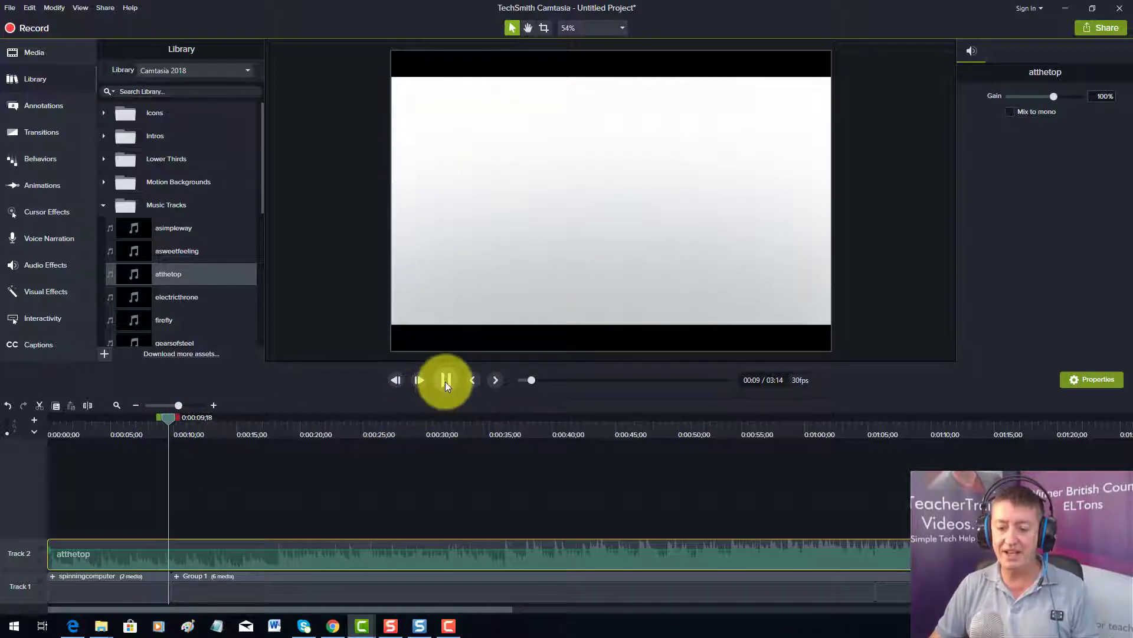
pyautogui.click(445, 382)
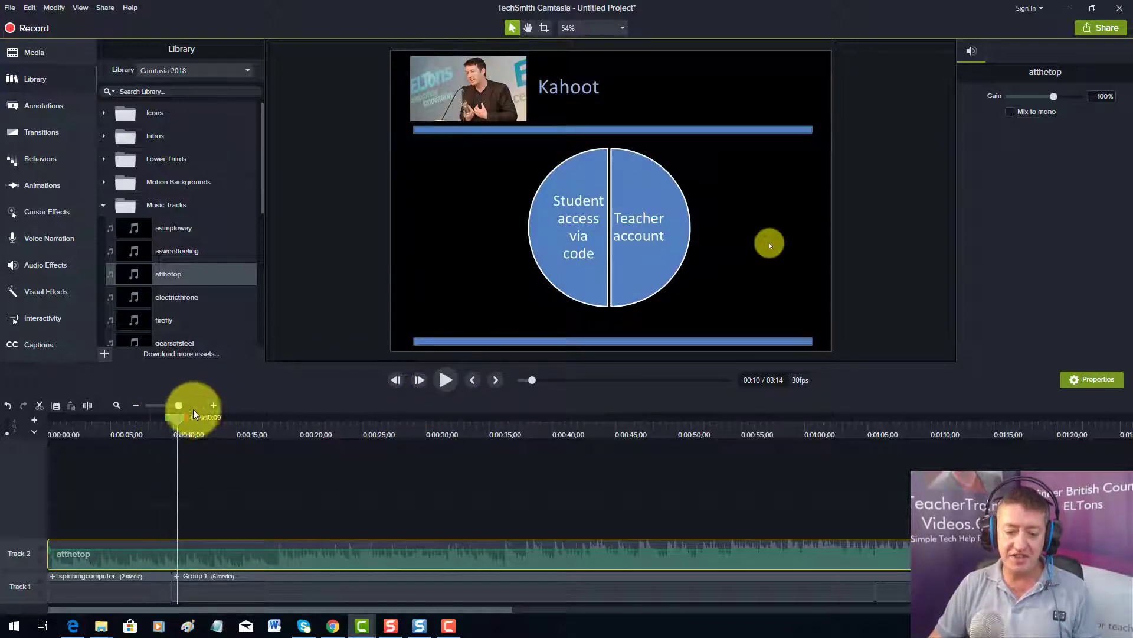
pyautogui.click(398, 383)
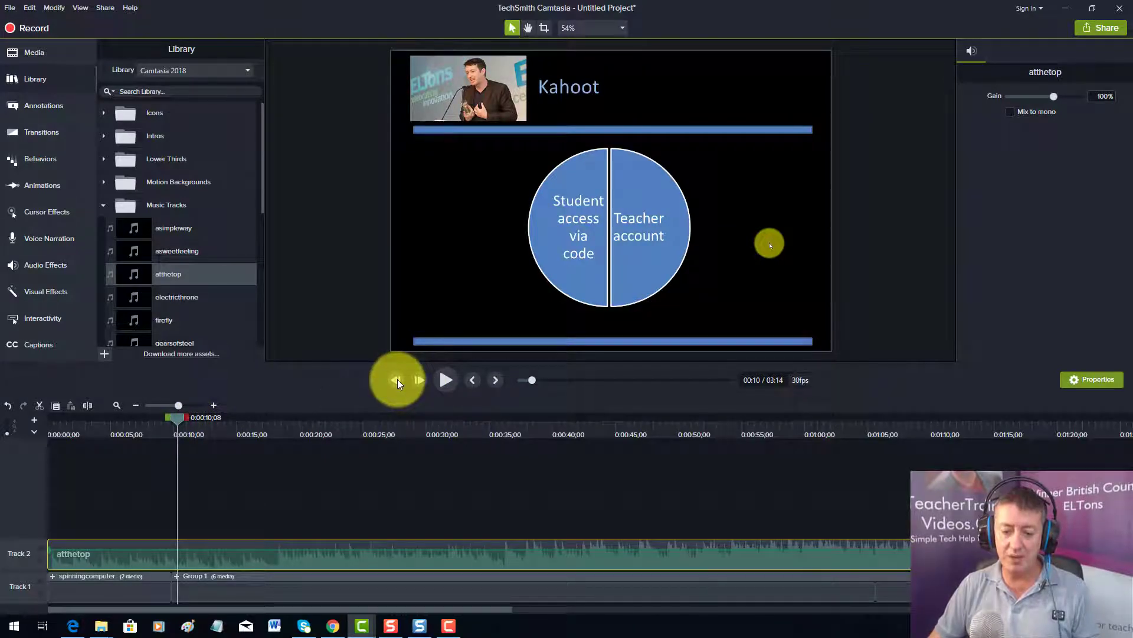
pyautogui.click(473, 383)
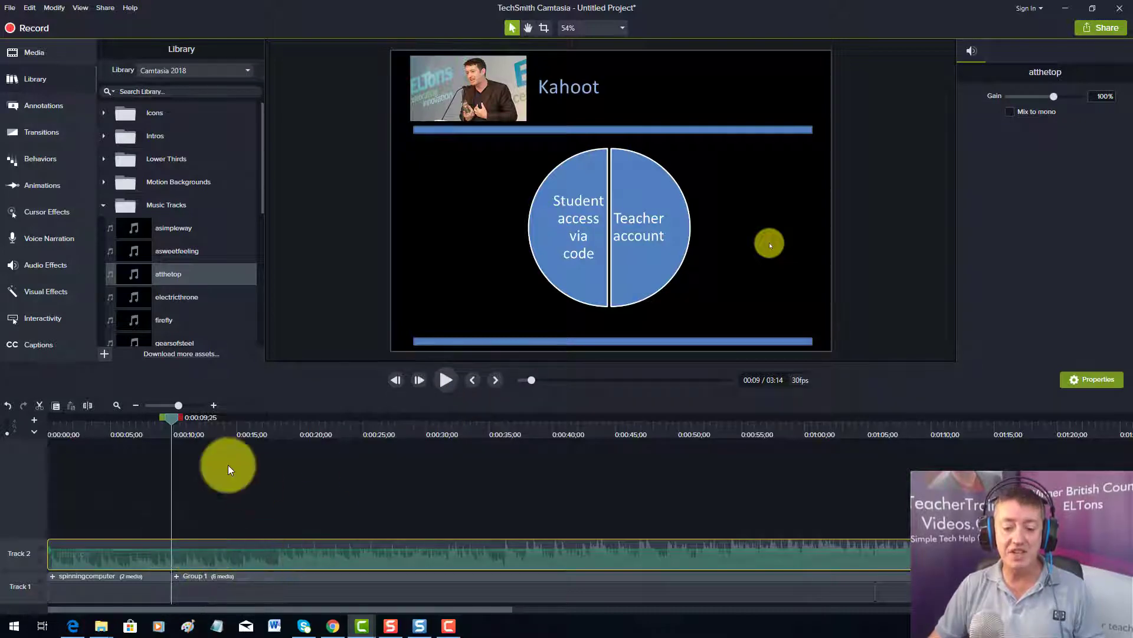
# Split atthetop at the playhead, delete the second part, and replay the intro to confirm
pyautogui.click(86, 404)
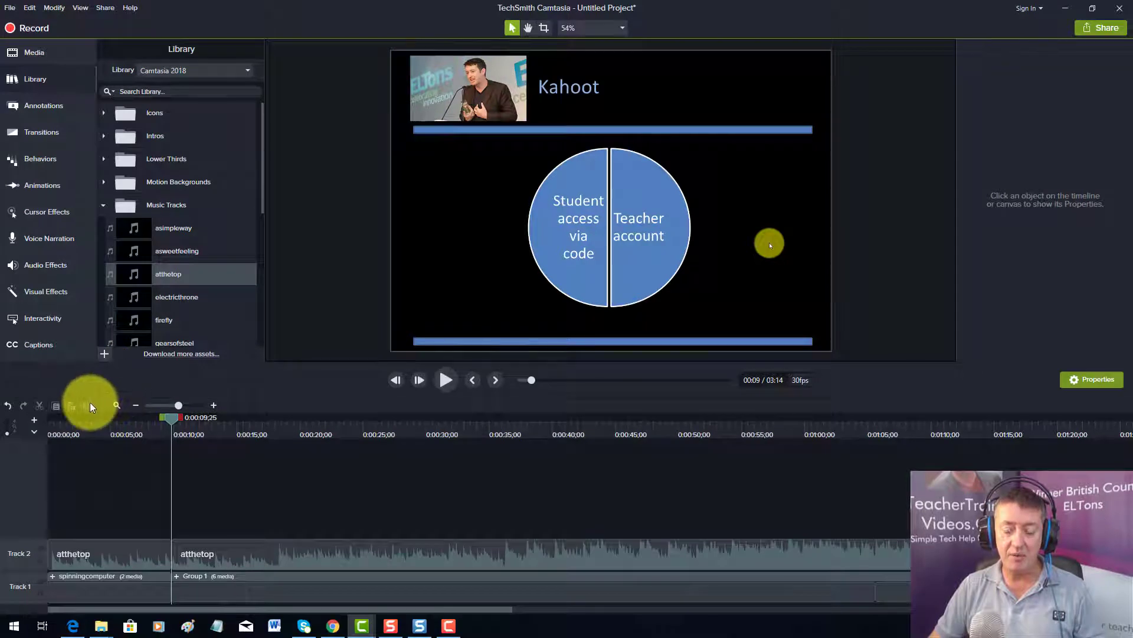
pyautogui.click(247, 561)
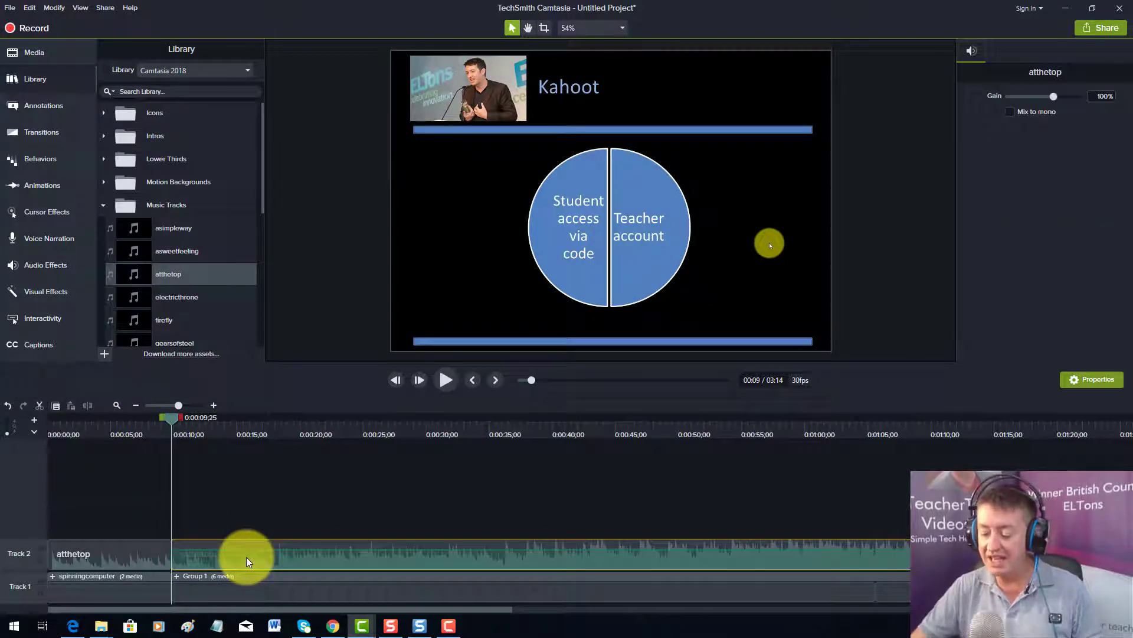
pyautogui.press('Delete')
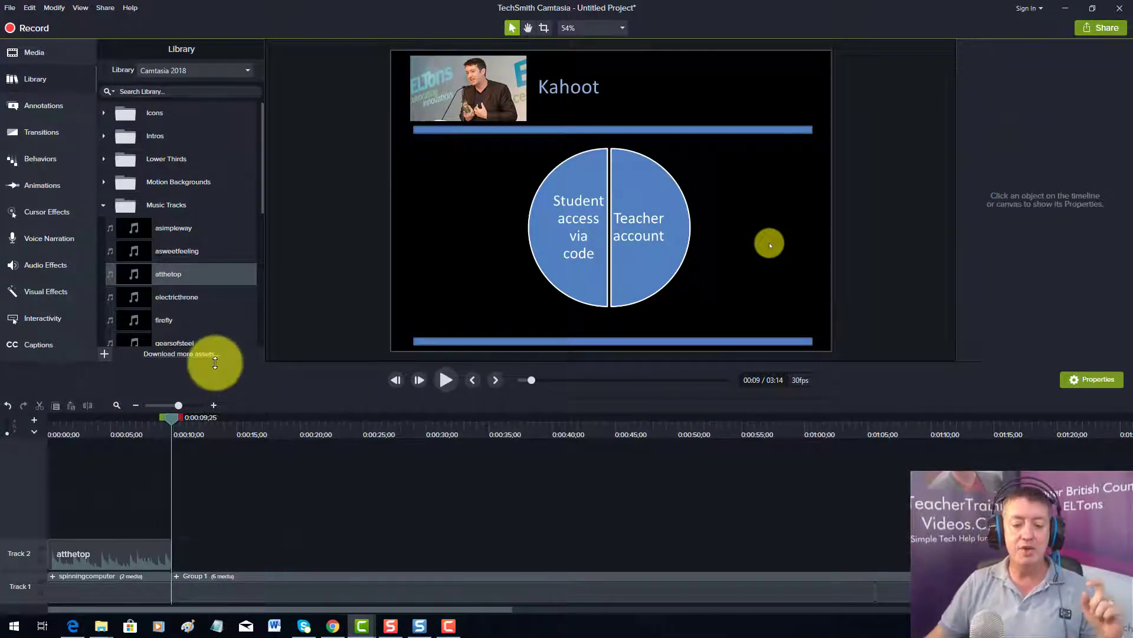
pyautogui.click(108, 417)
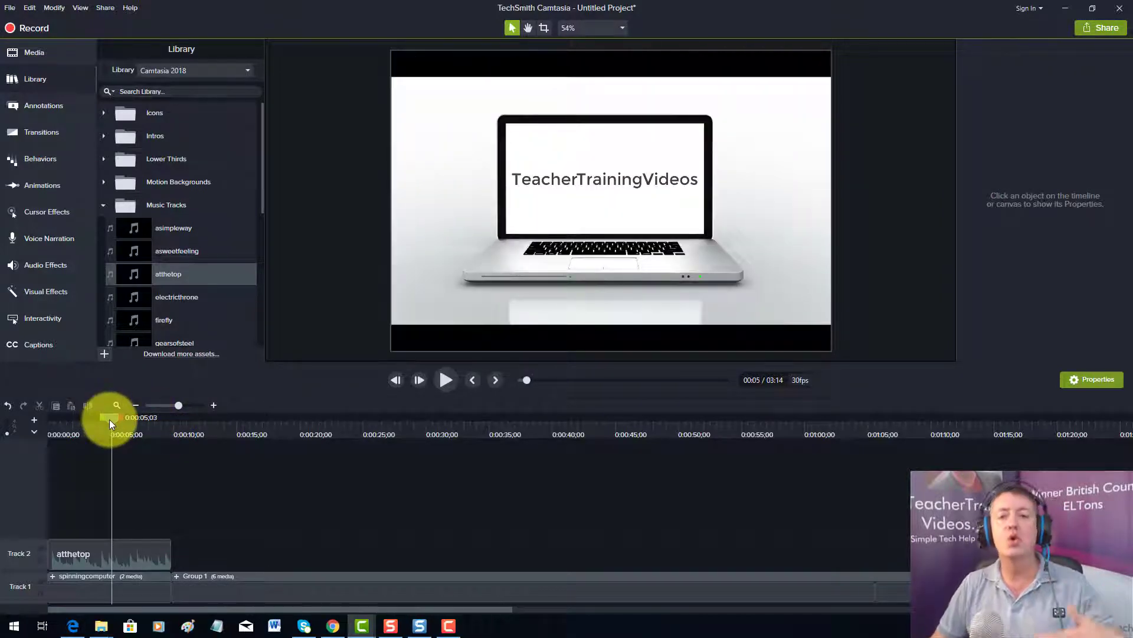
pyautogui.click(448, 380)
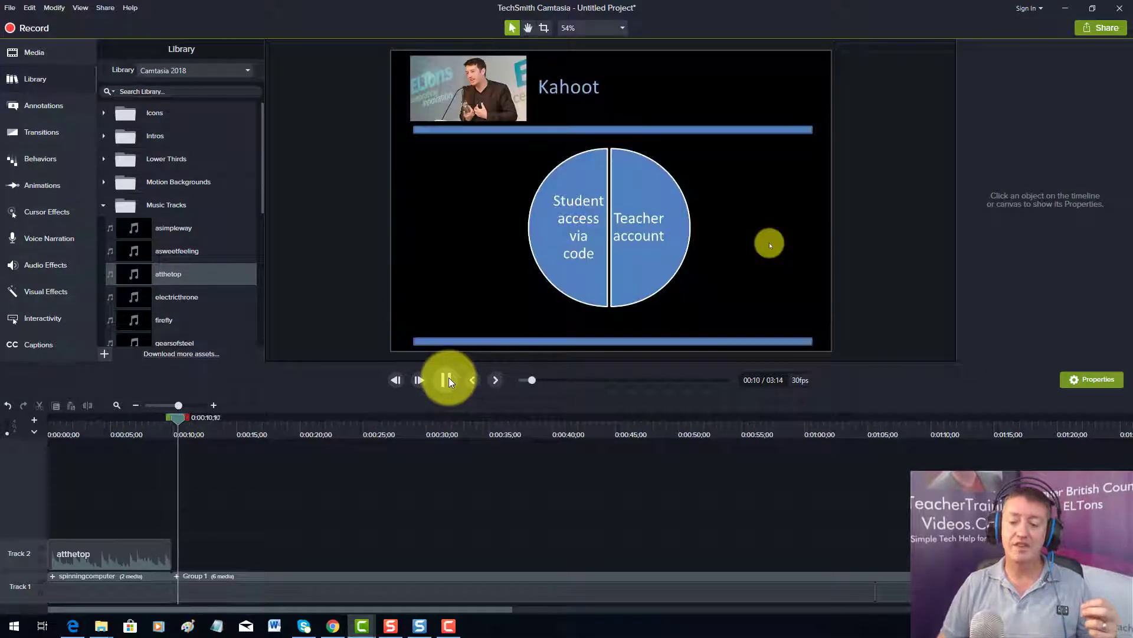
pyautogui.click(448, 379)
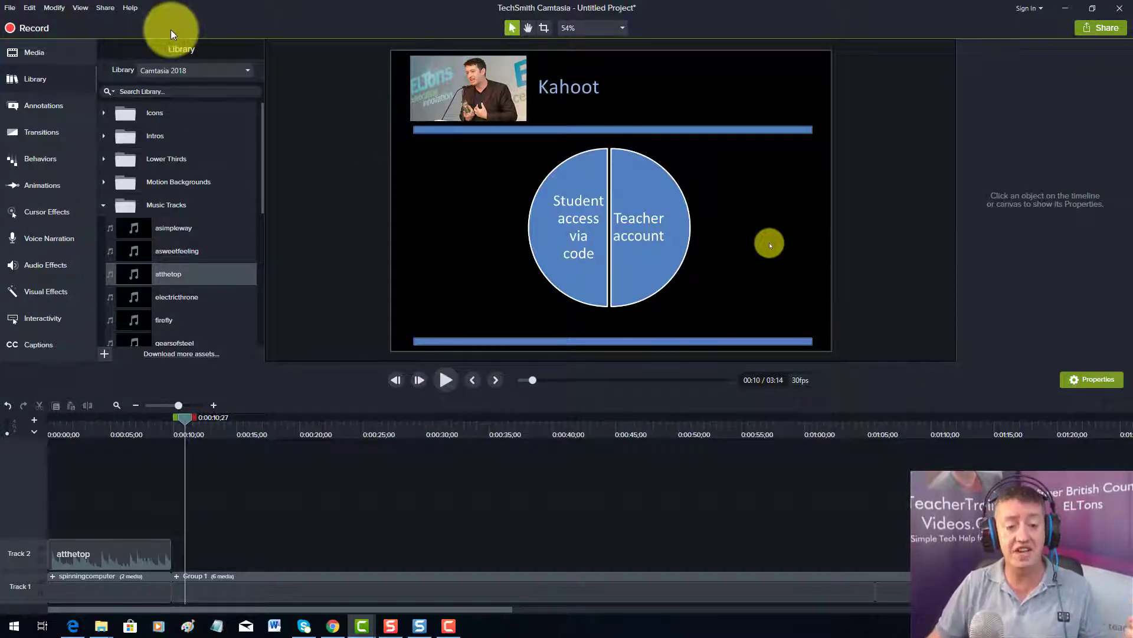
# Add a Fade Out audio effect to the atthetop clip and play from the start to hear it
pyautogui.click(46, 266)
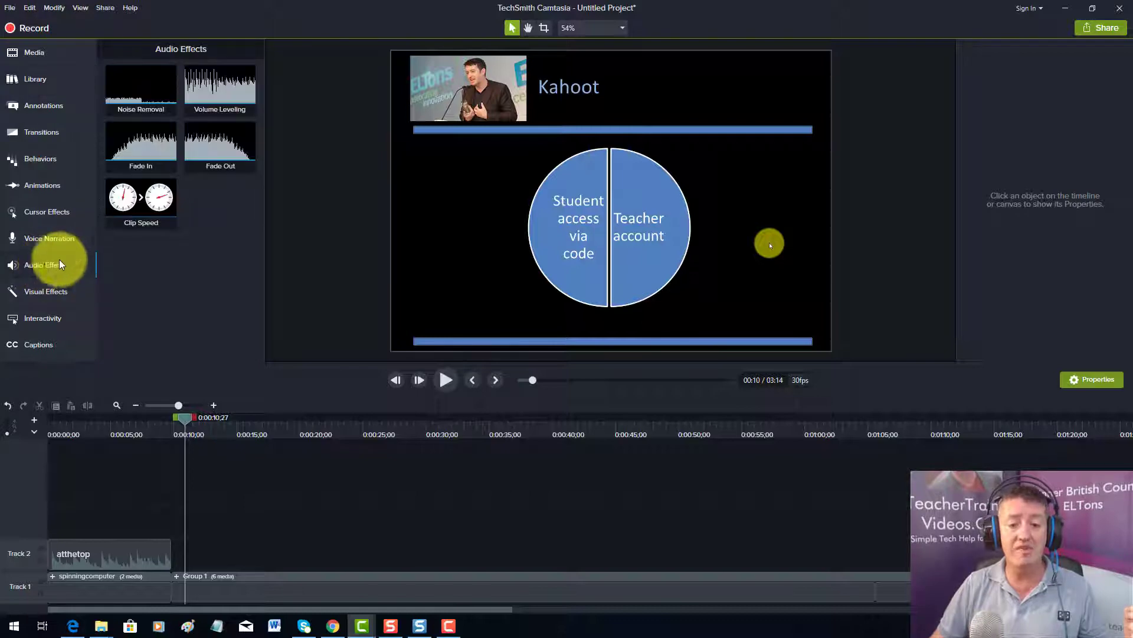
pyautogui.moveTo(243, 177); pyautogui.dragTo(158, 551)
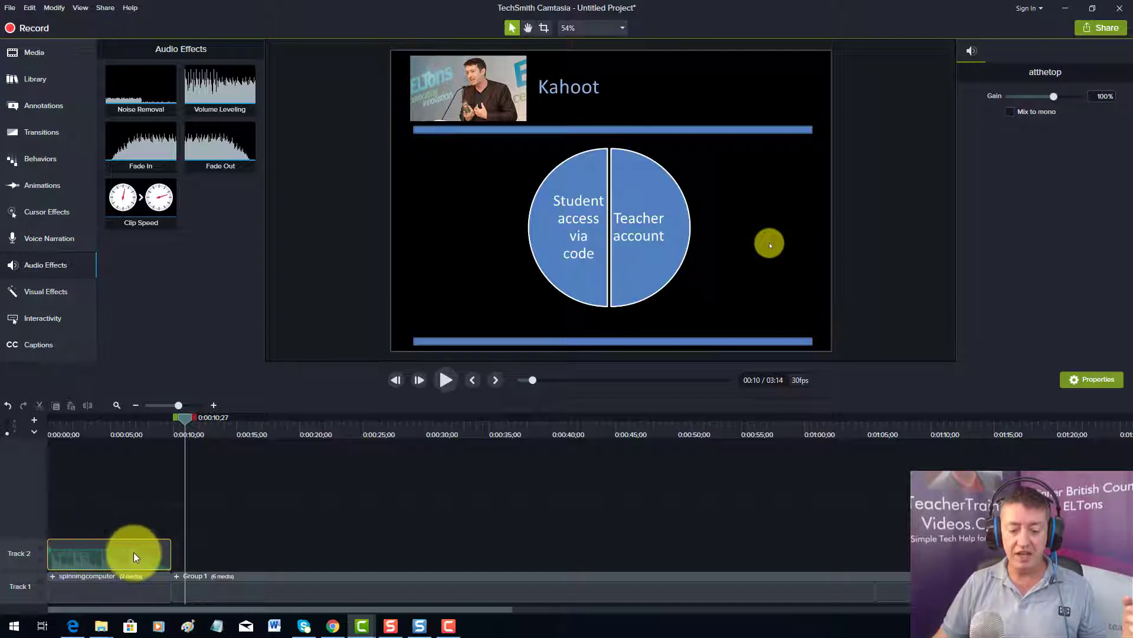
pyautogui.click(146, 552)
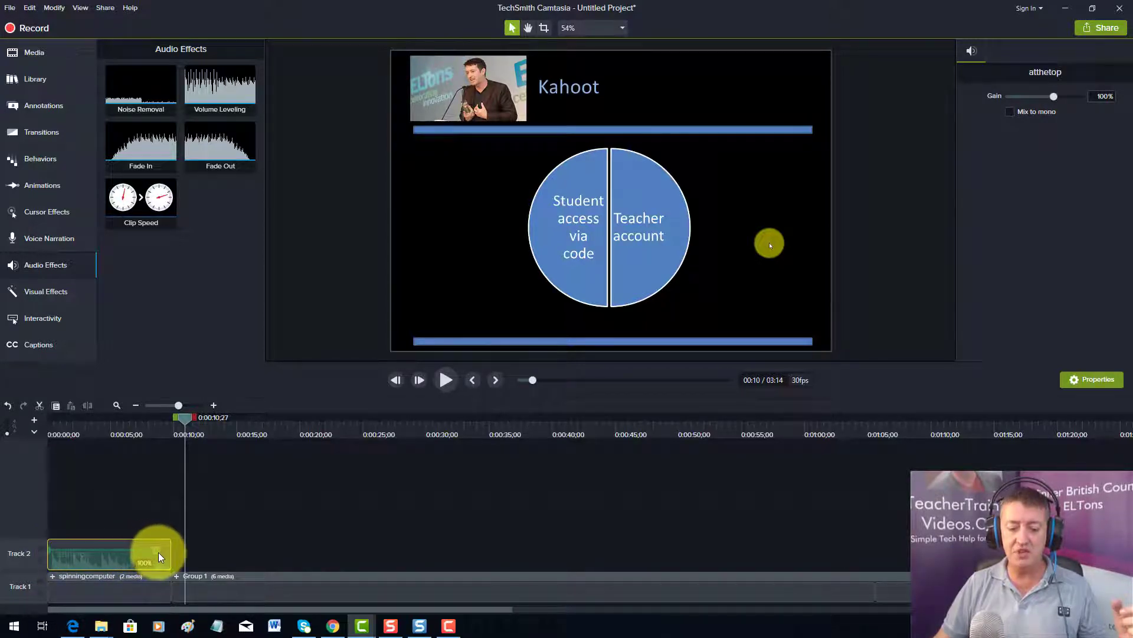
pyautogui.click(60, 430)
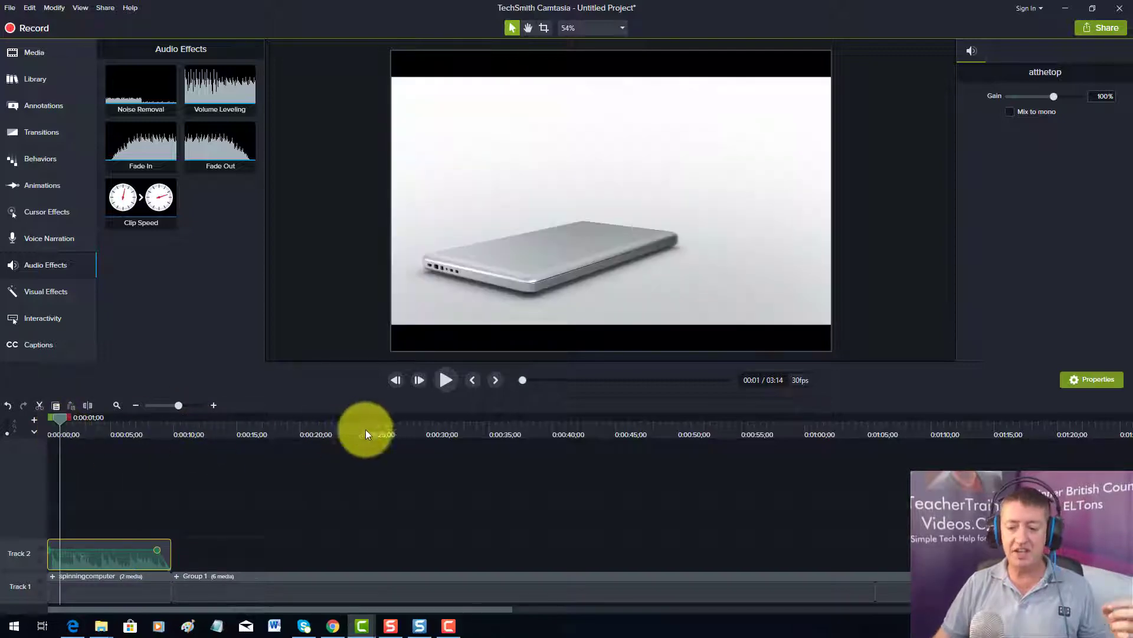
pyautogui.click(448, 378)
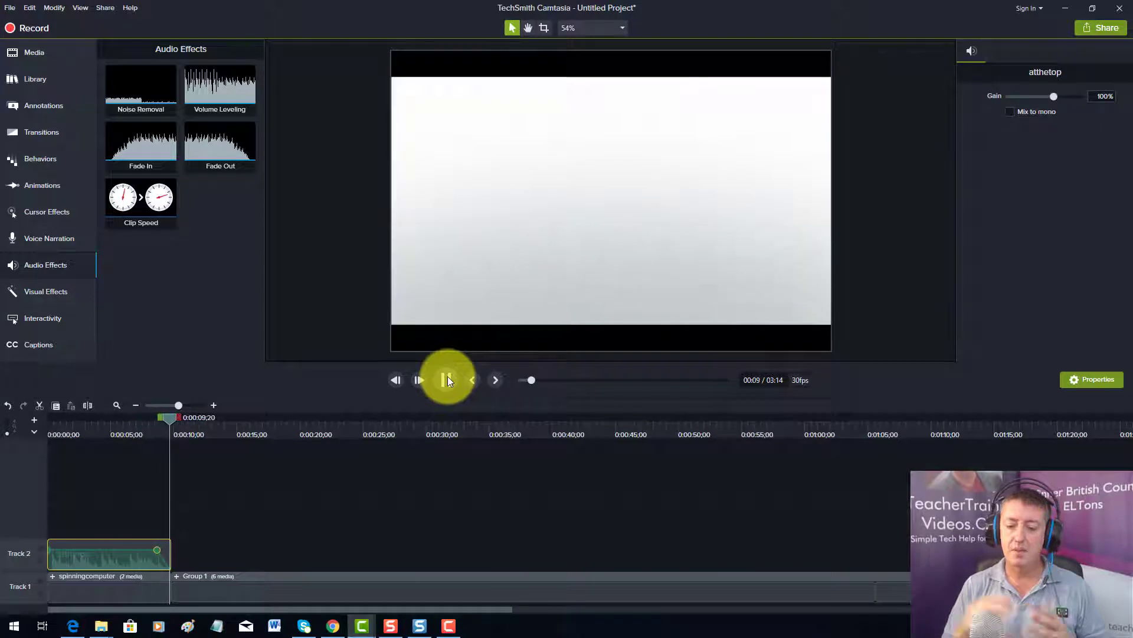
pyautogui.click(447, 379)
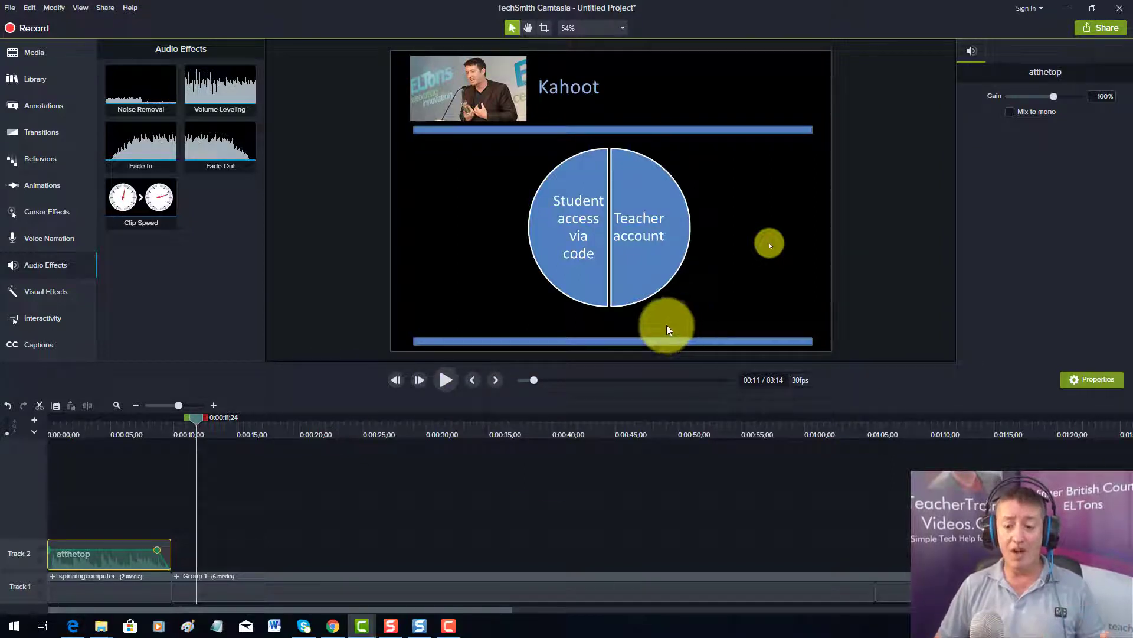
# Scrub between the laptop intro and the Kahoot slide, then select the spinning-computer intro on the canvas
pyautogui.moveTo(197, 417); pyautogui.dragTo(181, 418)
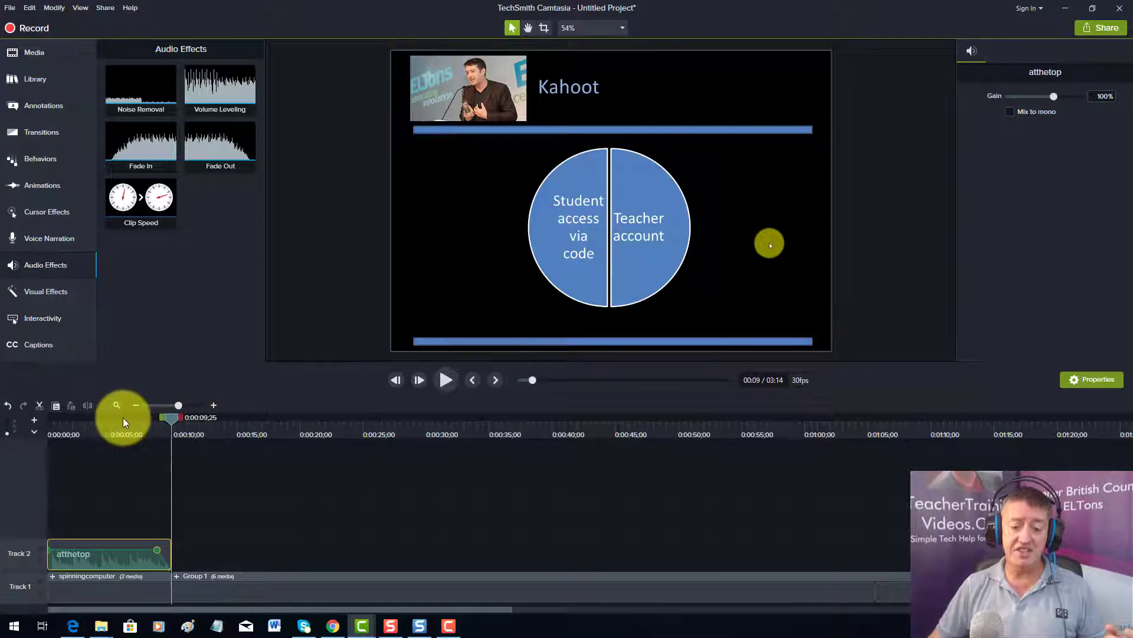
pyautogui.click(122, 417)
pyautogui.click(455, 114)
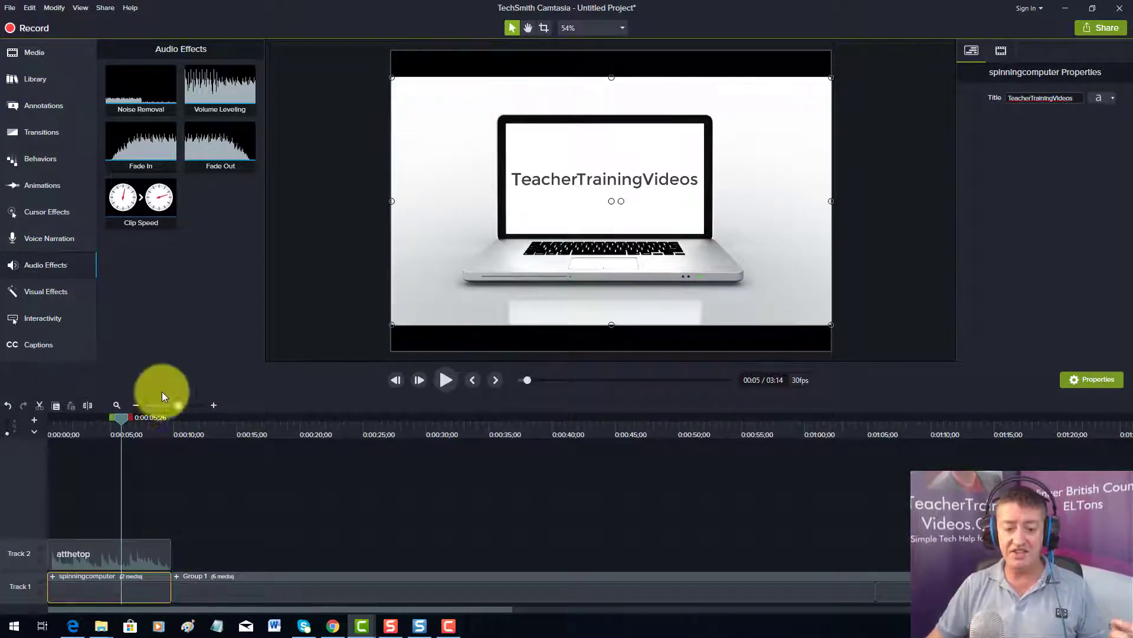
pyautogui.moveTo(151, 420); pyautogui.dragTo(229, 420)
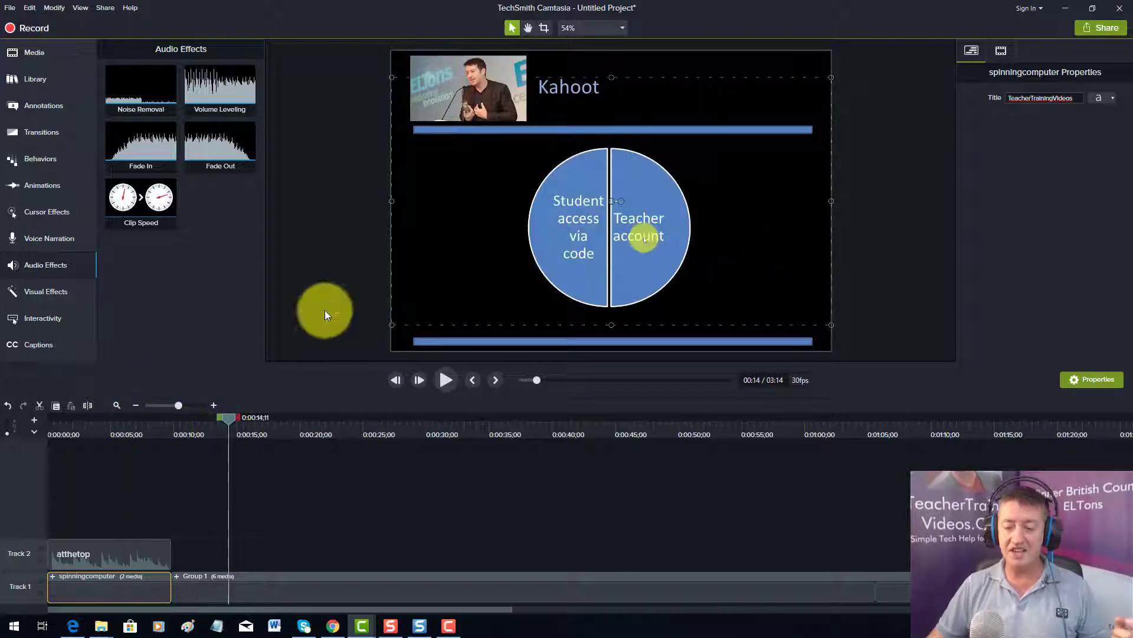
pyautogui.click(891, 154)
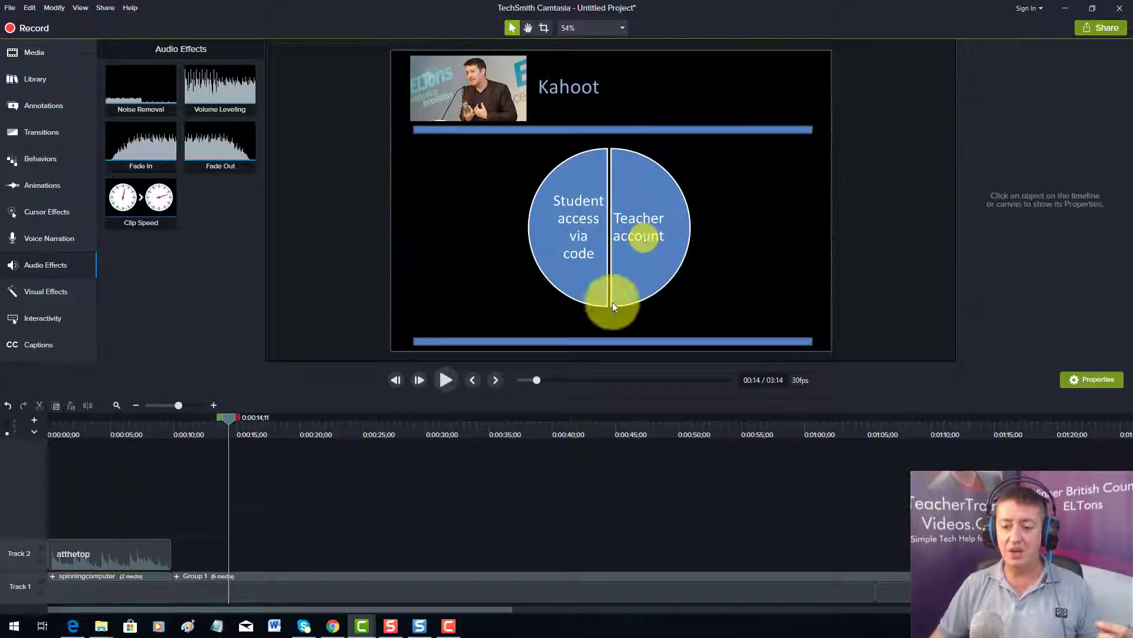
pyautogui.moveTo(228, 416); pyautogui.dragTo(131, 417)
pyautogui.click(507, 185)
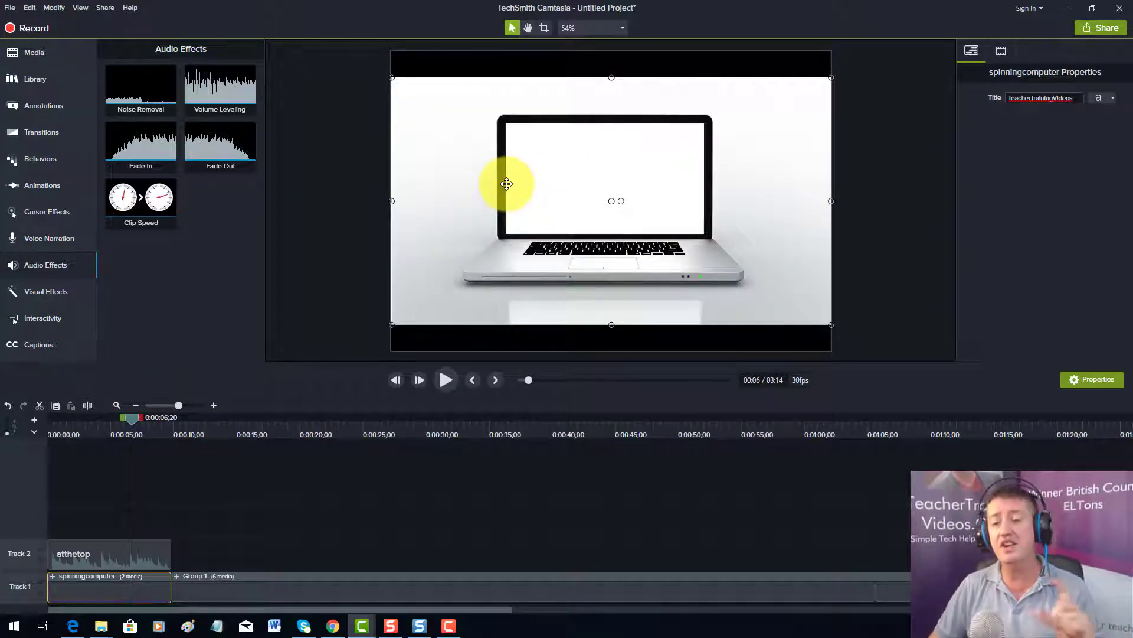
# Enlarge the spinning-laptop intro to fill the canvas, recentre it, and play the preview
pyautogui.moveTo(611, 77); pyautogui.dragTo(609, 52)
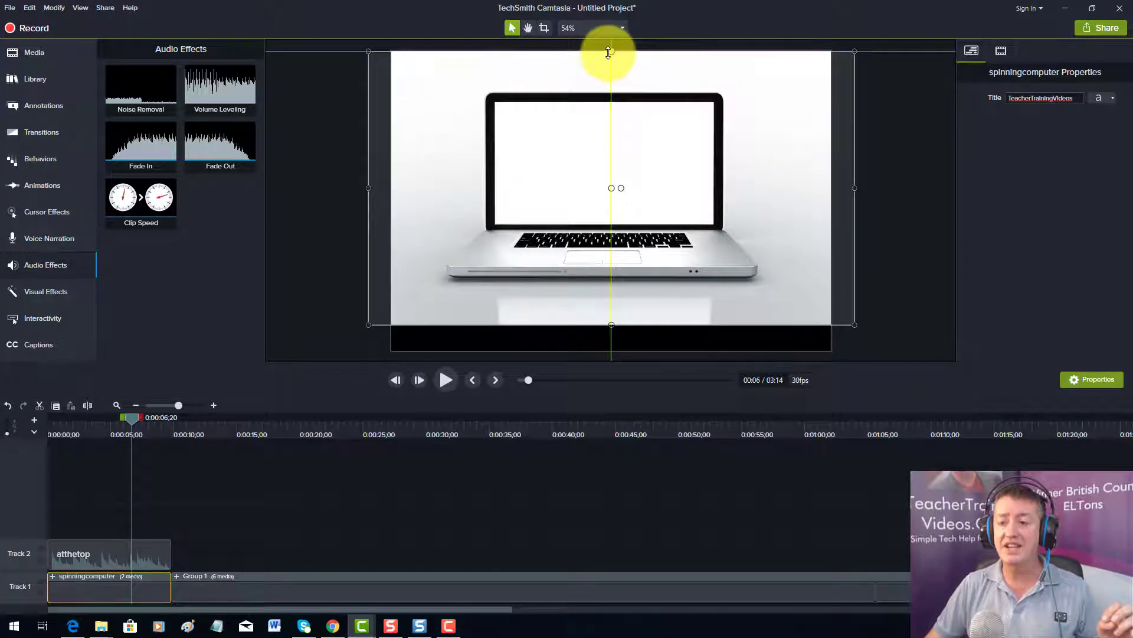
pyautogui.moveTo(759, 122); pyautogui.dragTo(762, 147)
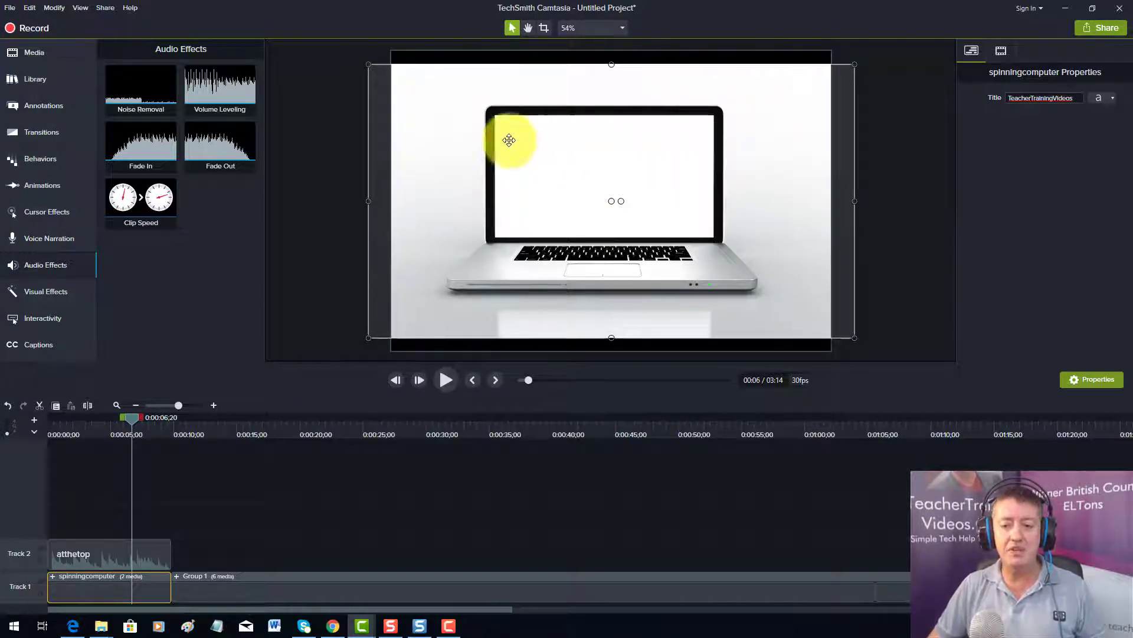
pyautogui.moveTo(365, 63); pyautogui.dragTo(306, 45)
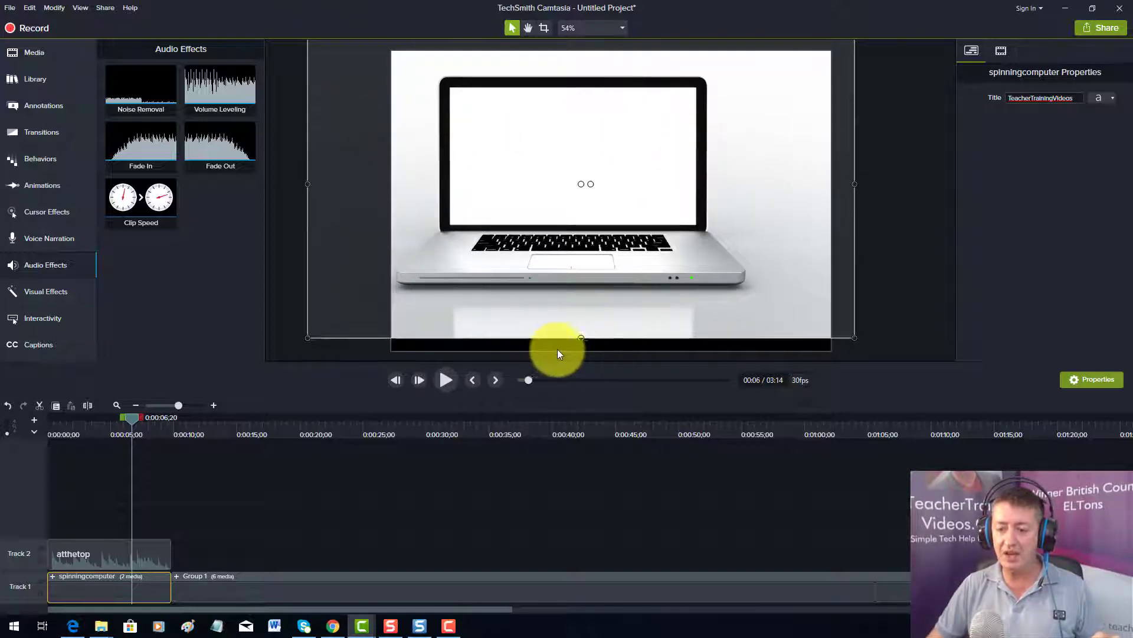
pyautogui.moveTo(792, 187); pyautogui.dragTo(798, 212)
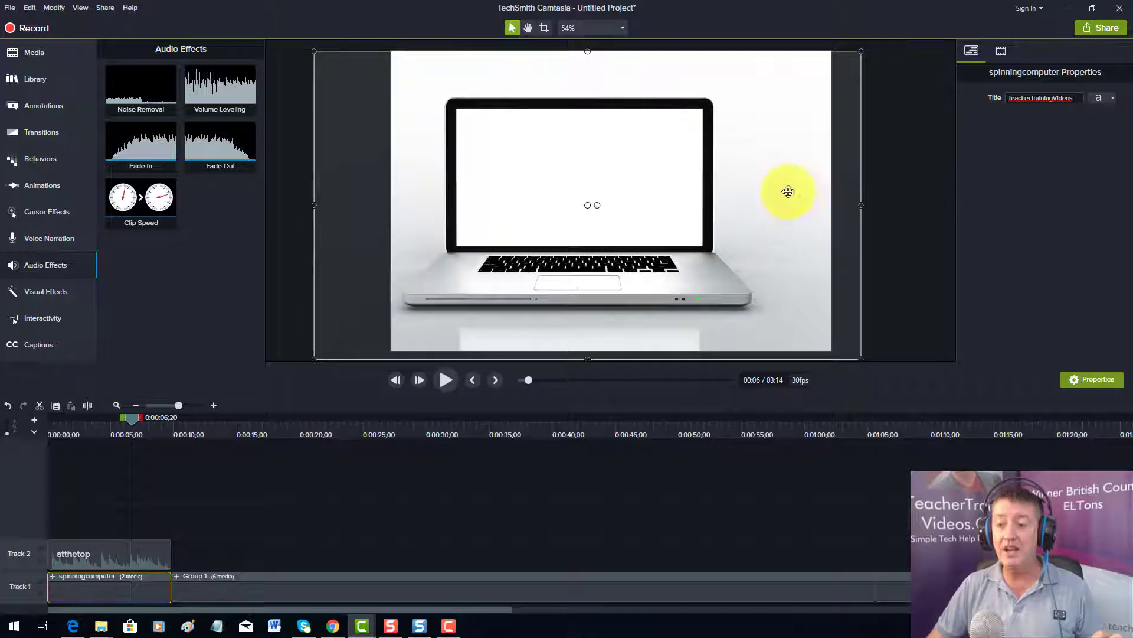
pyautogui.moveTo(745, 201); pyautogui.dragTo(757, 195)
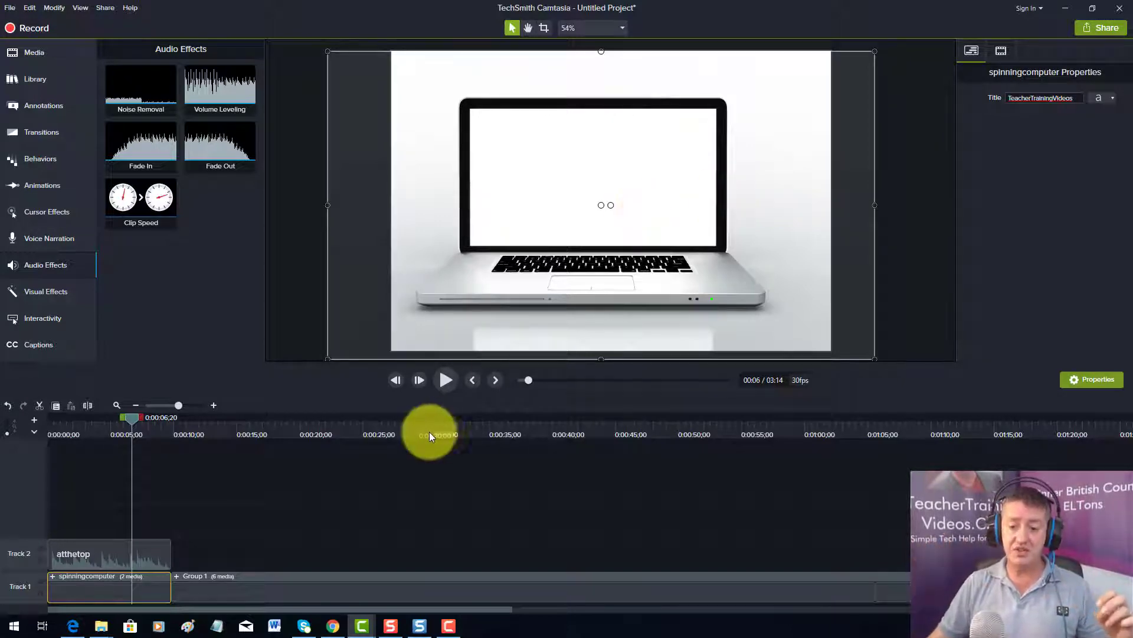
pyautogui.click(448, 381)
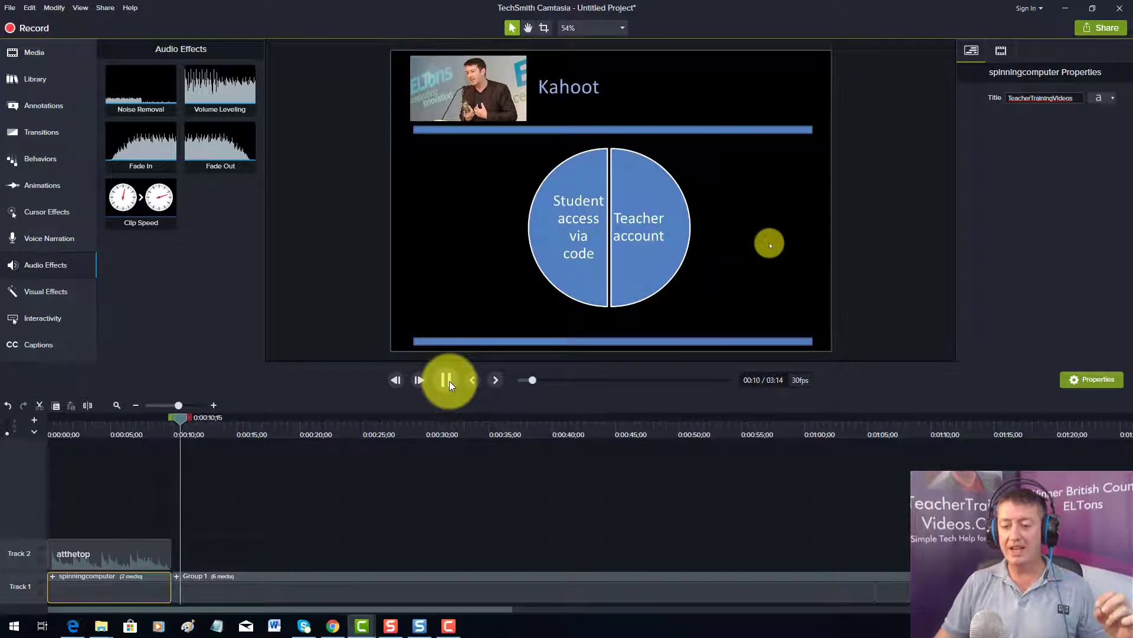
# Stop the preview, move the playhead back into the intro, and show the Transitions library
pyautogui.click(447, 381)
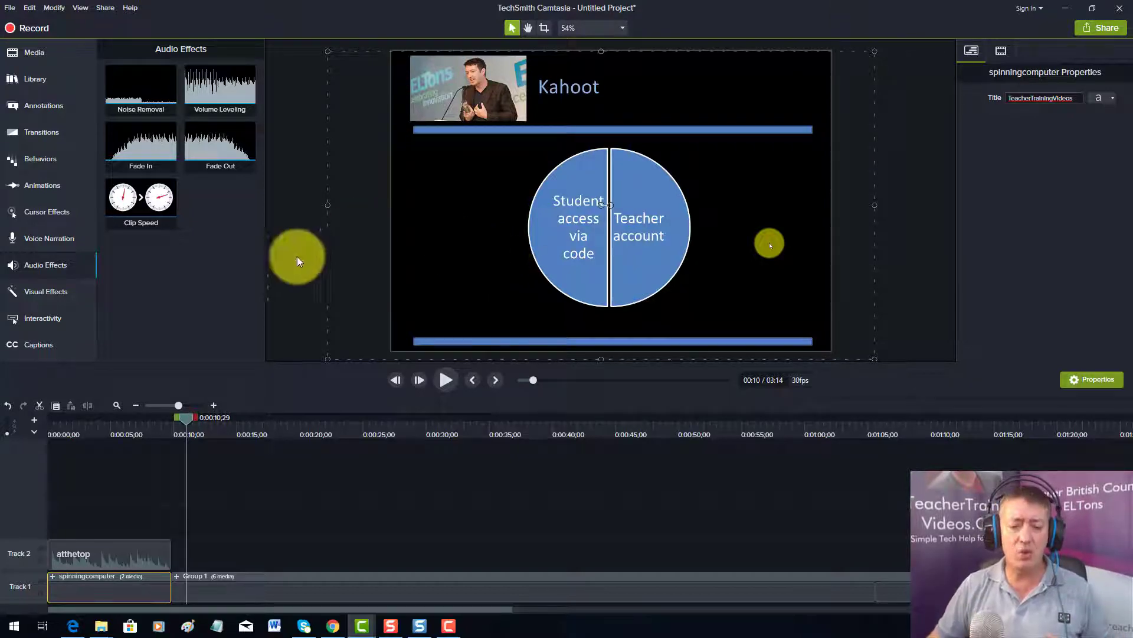
pyautogui.click(137, 419)
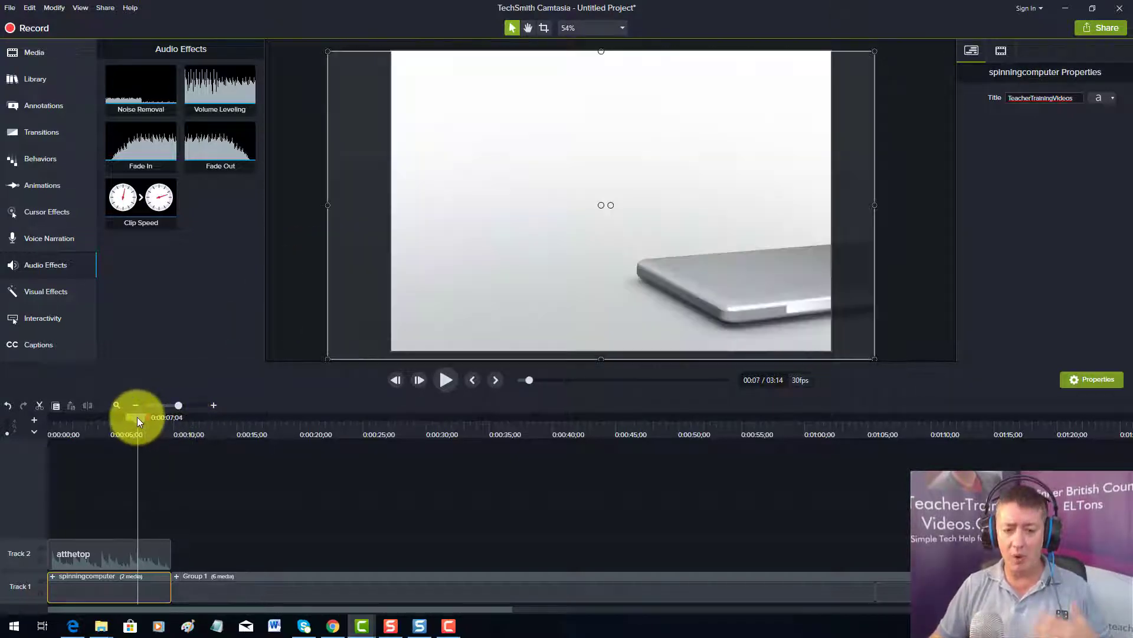
pyautogui.click(46, 133)
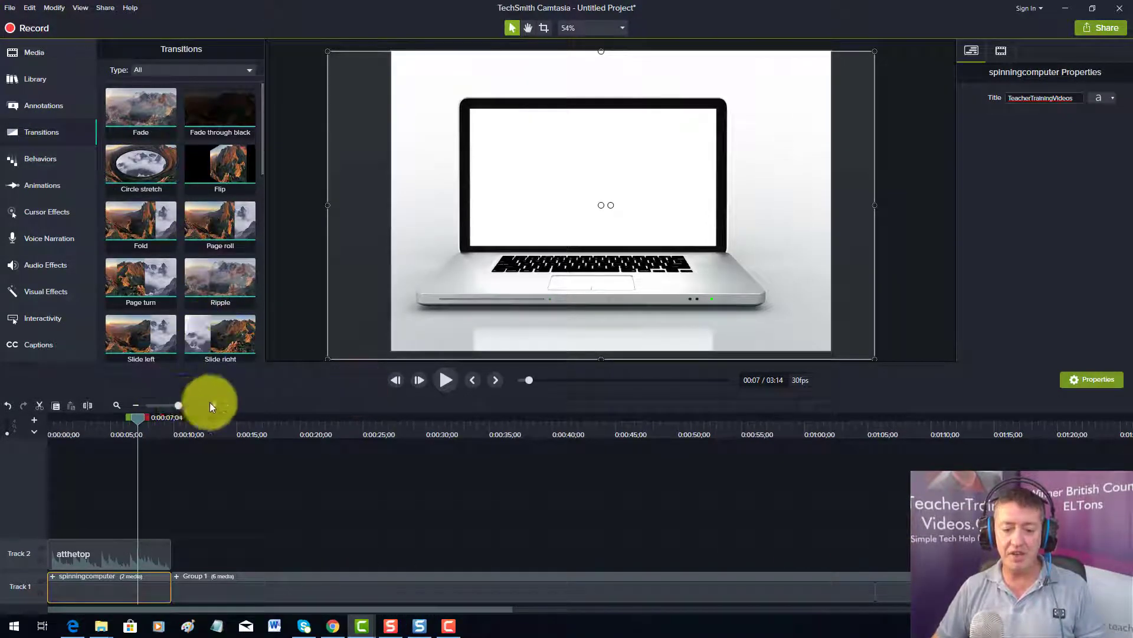
# Ungroup Group 1 into separate clips and zoom the timeline out to see them all
pyautogui.rightClick(303, 589)
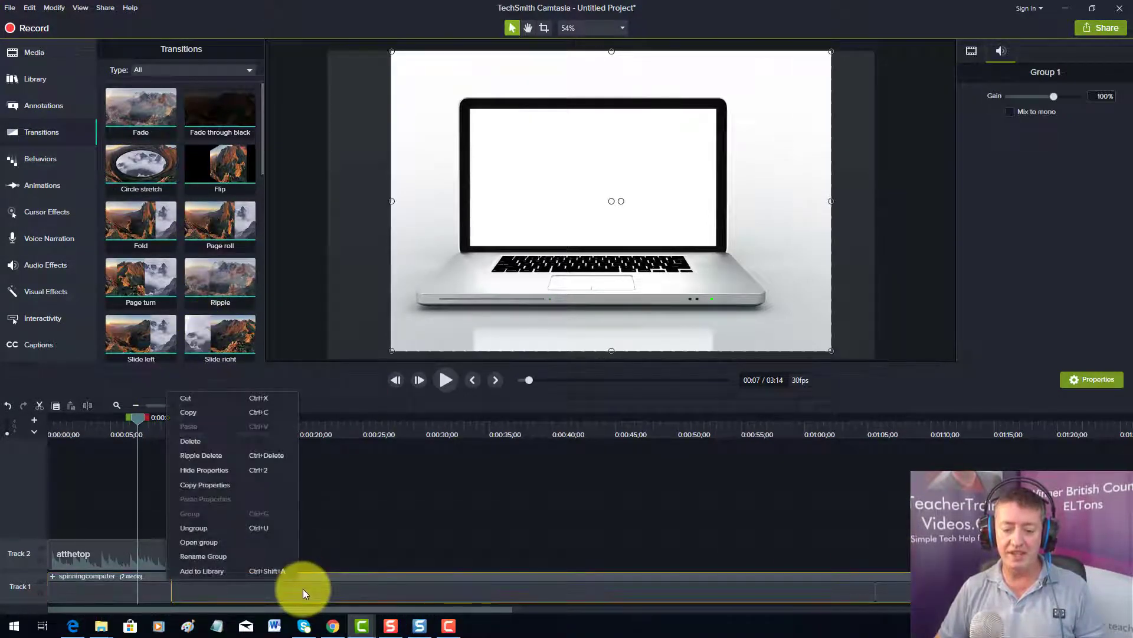
pyautogui.click(197, 528)
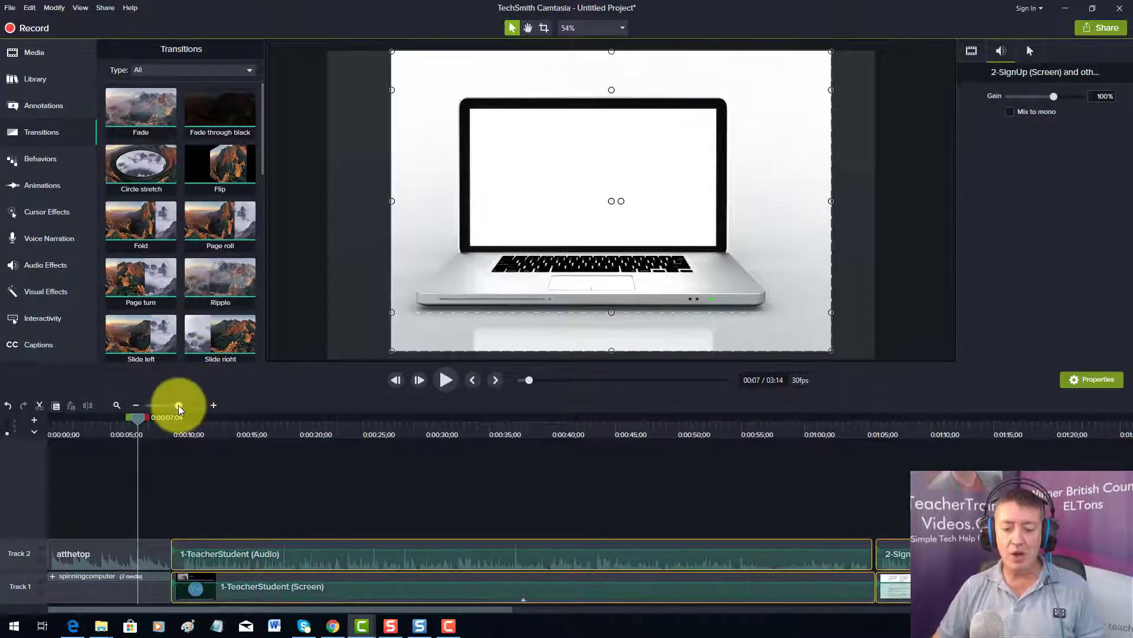
pyautogui.moveTo(176, 405)
pyautogui.mouseDown()
pyautogui.moveTo(155, 399)
pyautogui.moveTo(169, 403)
pyautogui.mouseUp()
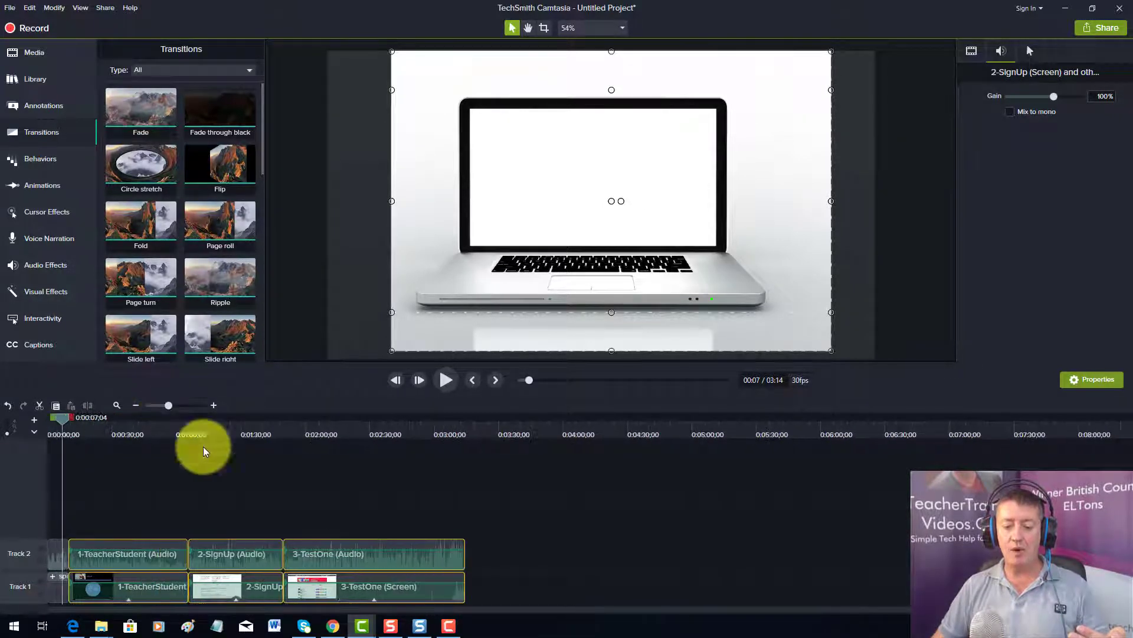
# Select all clips on the timeline and bring the Transitions library back up
pyautogui.click(667, 526)
pyautogui.moveTo(652, 499); pyautogui.dragTo(59, 599)
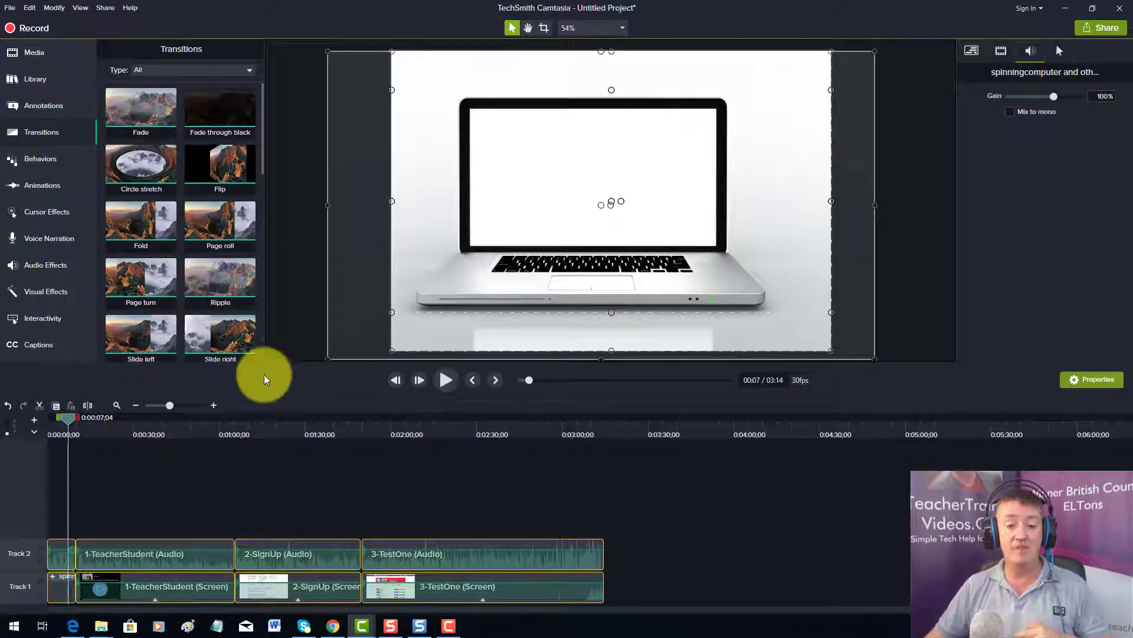
pyautogui.click(41, 131)
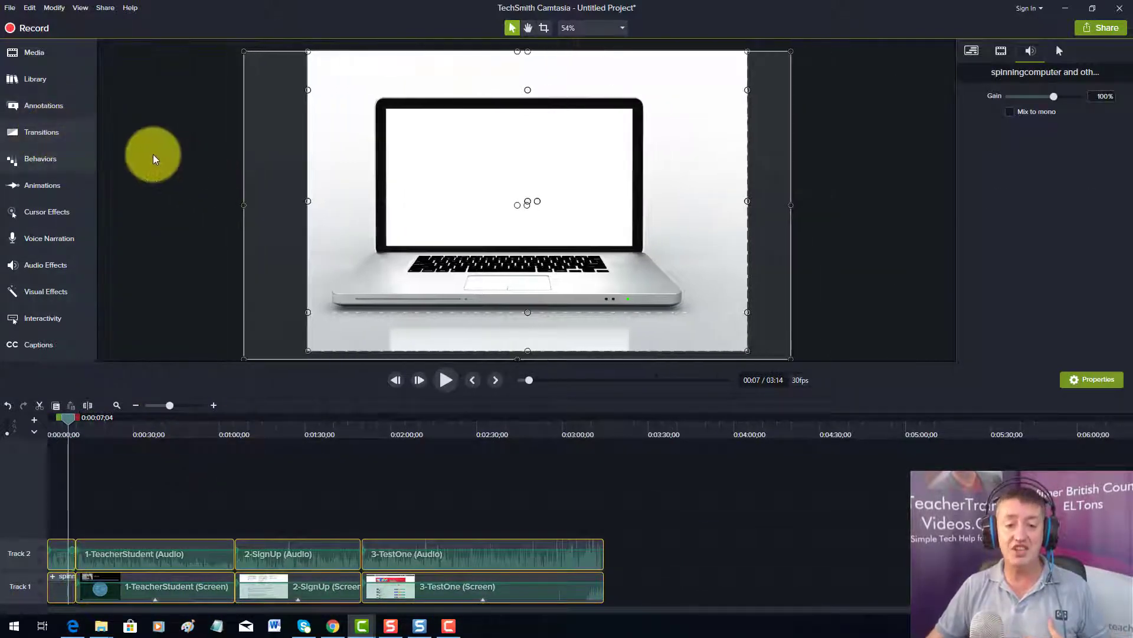
pyautogui.click(41, 133)
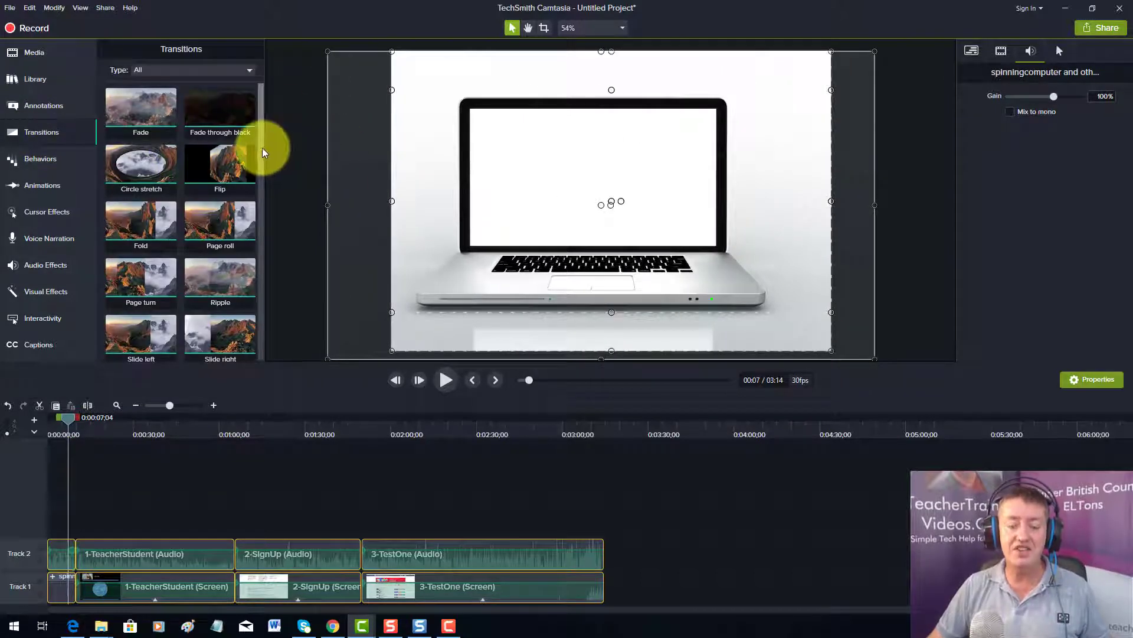
# Add Cube rotate transitions between the clips on Track 1 and play from the start to check
pyautogui.scroll(-2, 260, 160)
pyautogui.scroll(-3, 258, 175)
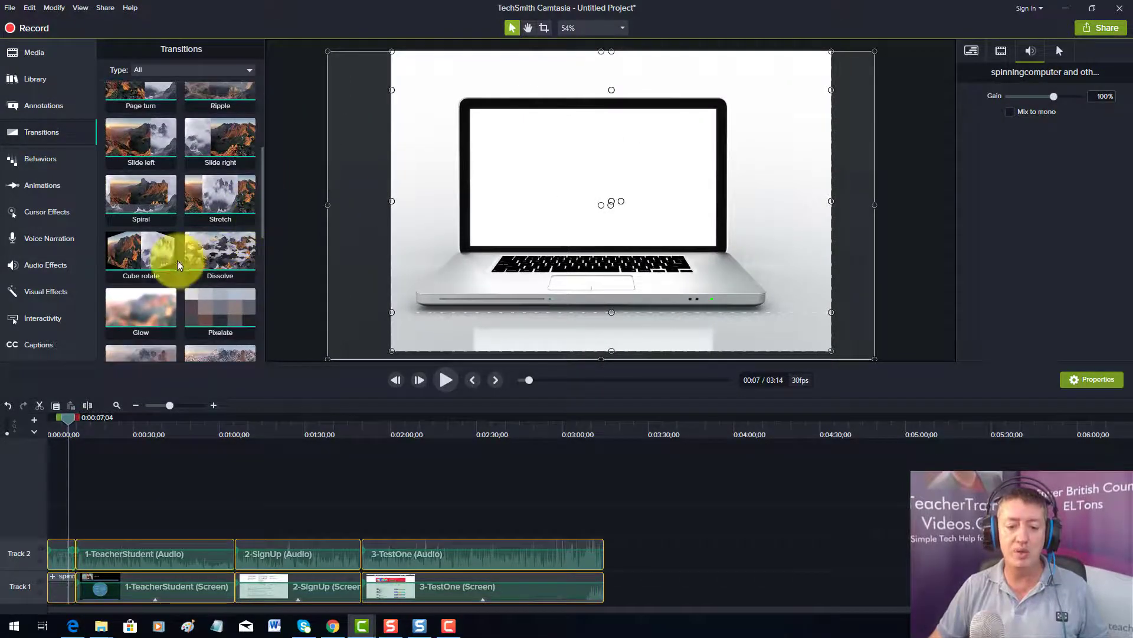
pyautogui.moveTo(177, 265); pyautogui.dragTo(247, 579)
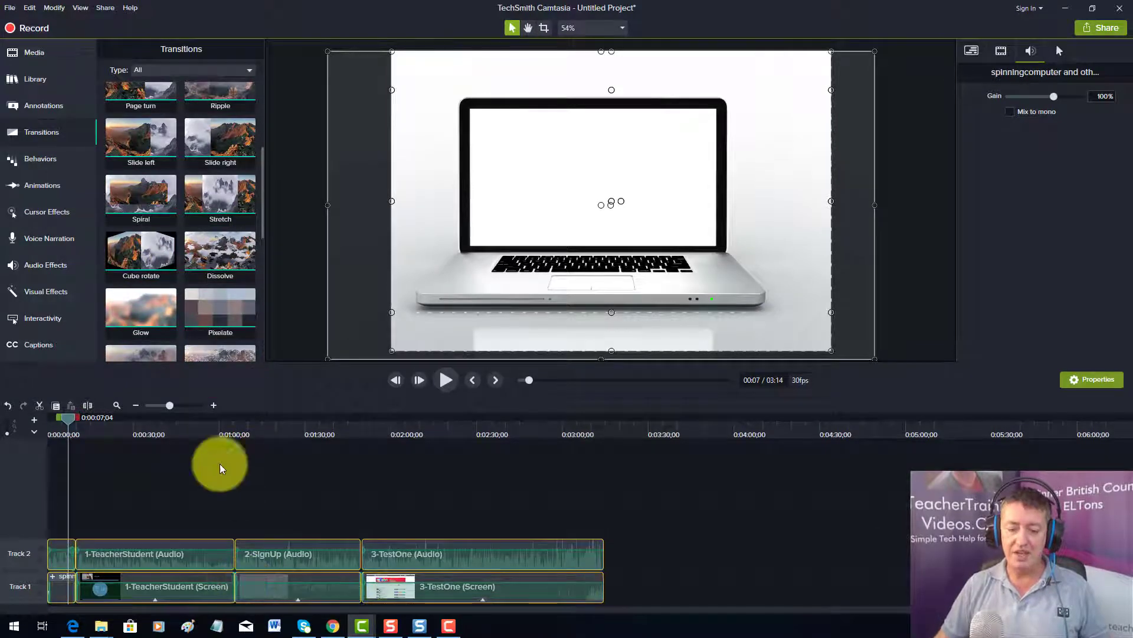
pyautogui.moveTo(72, 417); pyautogui.dragTo(36, 413)
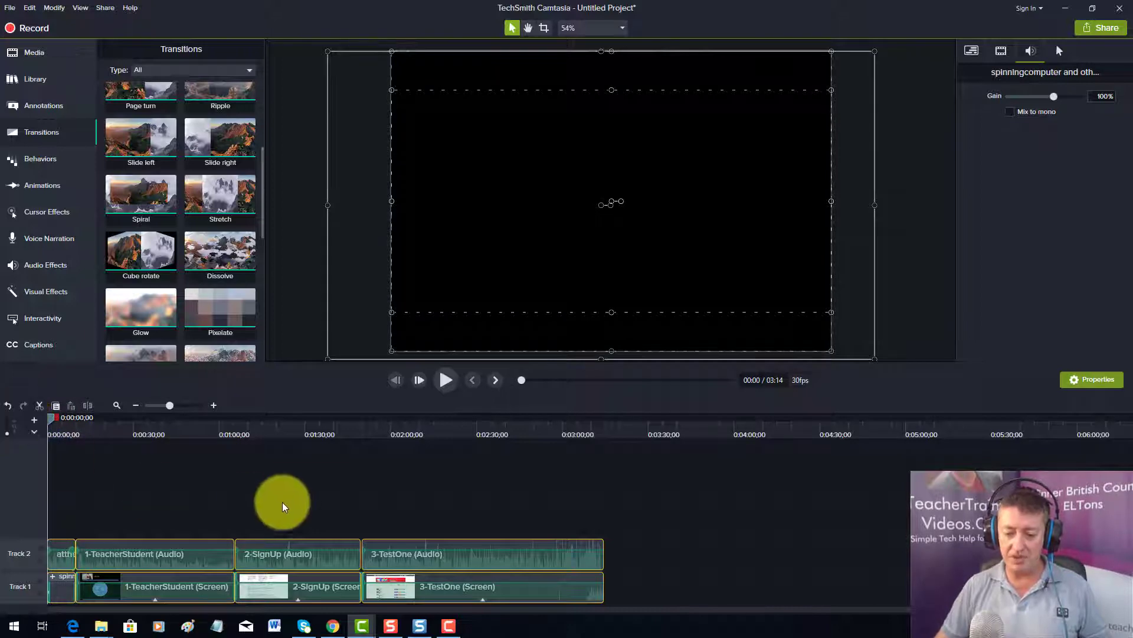
pyautogui.click(301, 493)
pyautogui.click(444, 380)
pyautogui.click(444, 380)
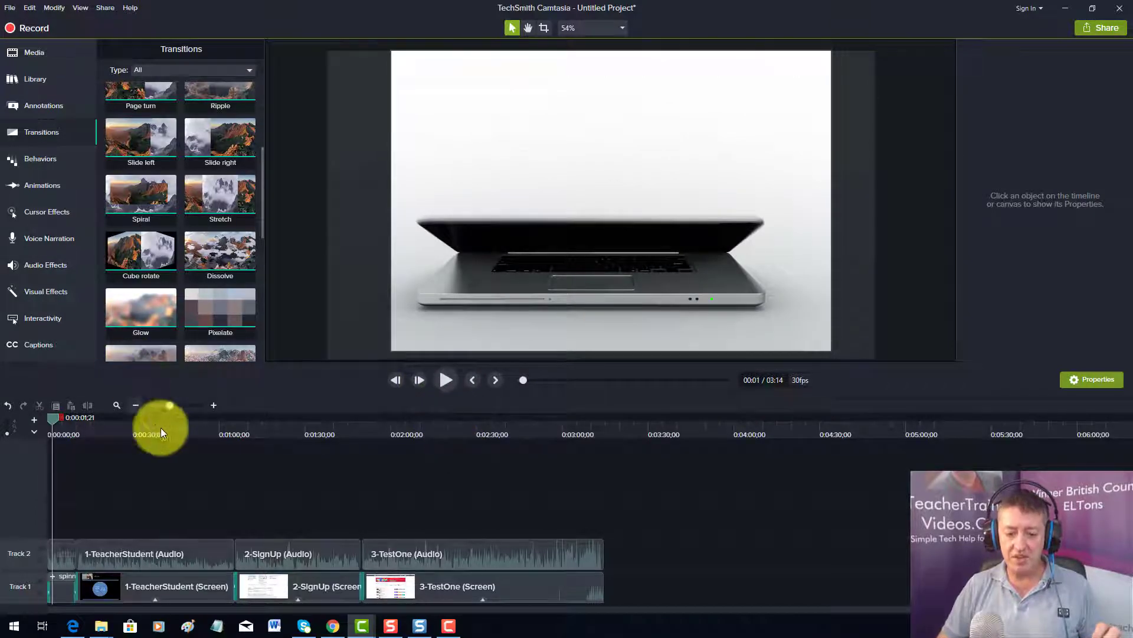
# Delete the Cube rotate transition at the start of the spinning-laptop intro
pyautogui.moveTo(167, 405); pyautogui.dragTo(177, 406)
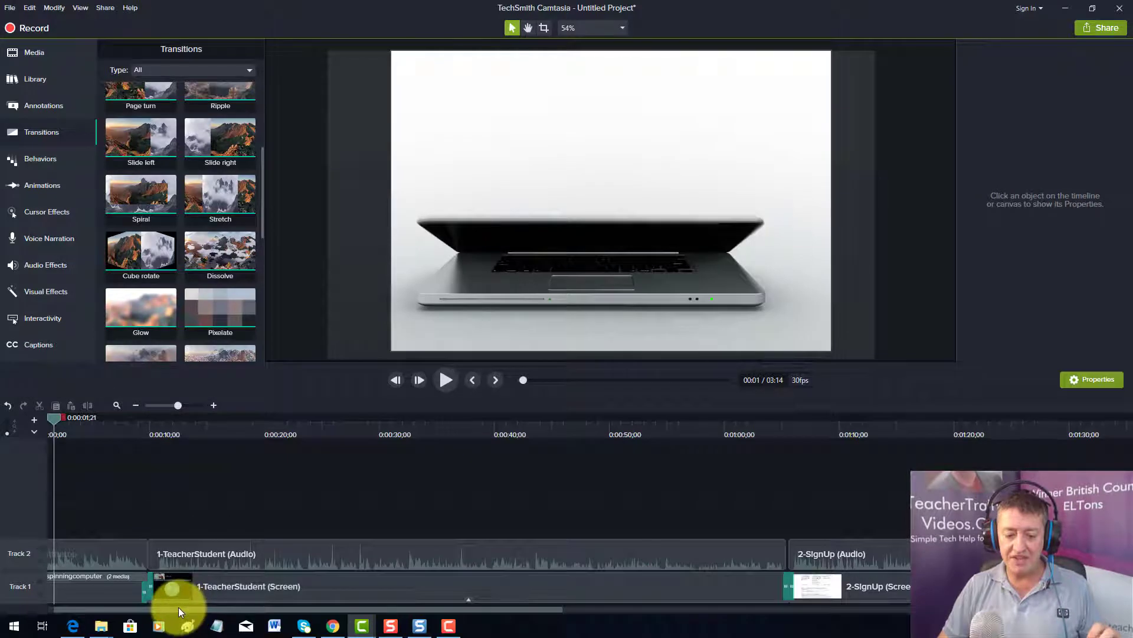
pyautogui.moveTo(179, 607); pyautogui.dragTo(105, 607)
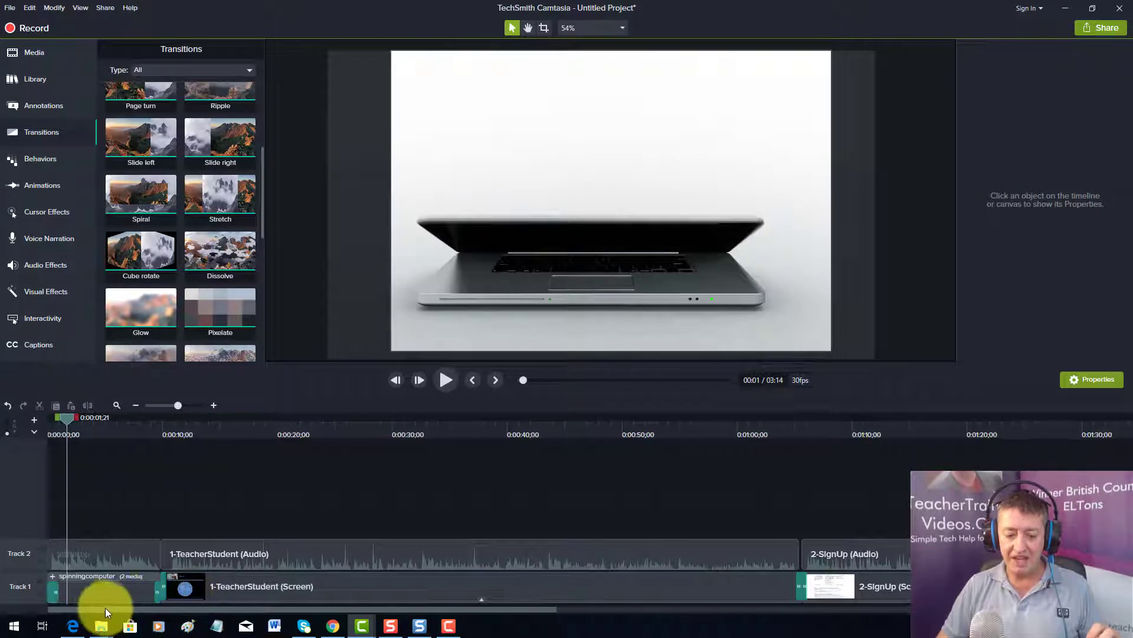
pyautogui.click(52, 592)
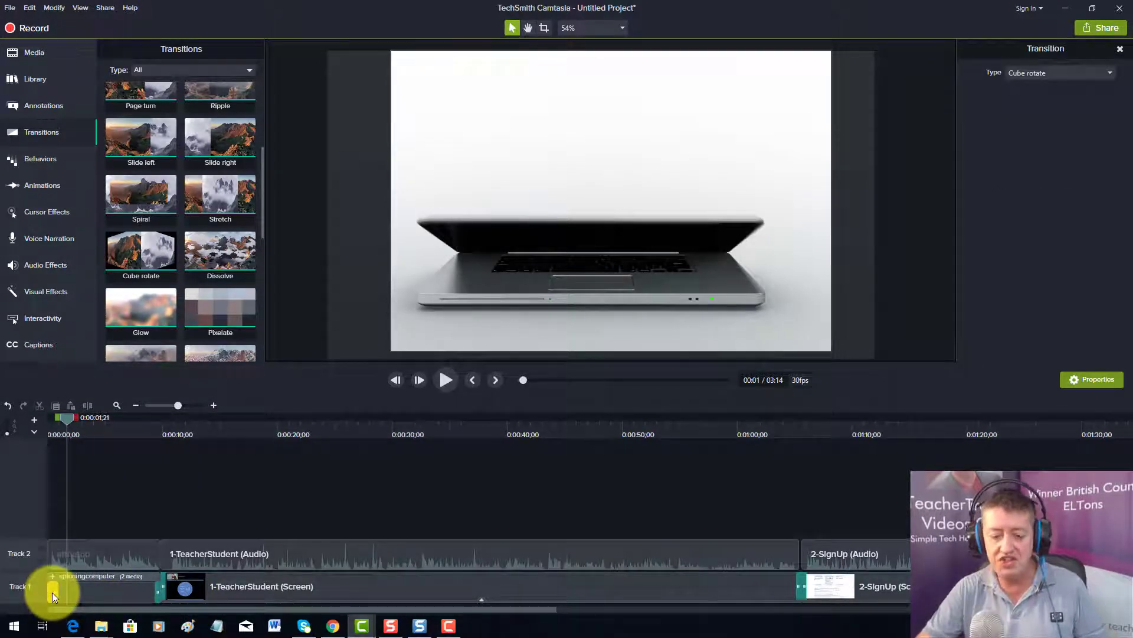
pyautogui.press('Delete')
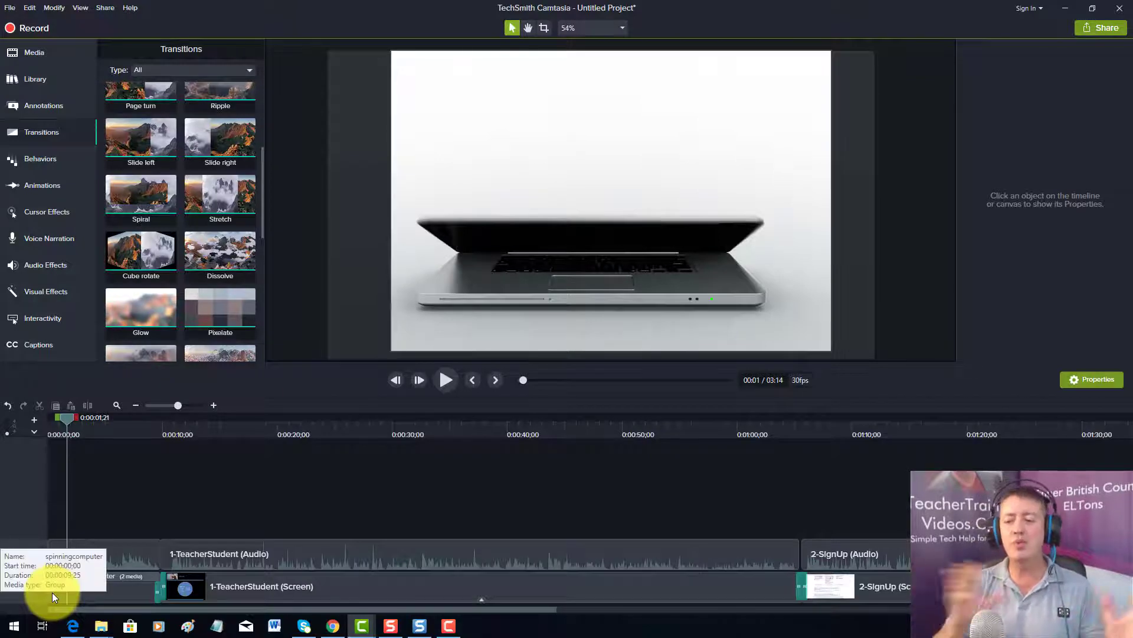
pyautogui.moveTo(67, 418); pyautogui.dragTo(144, 423)
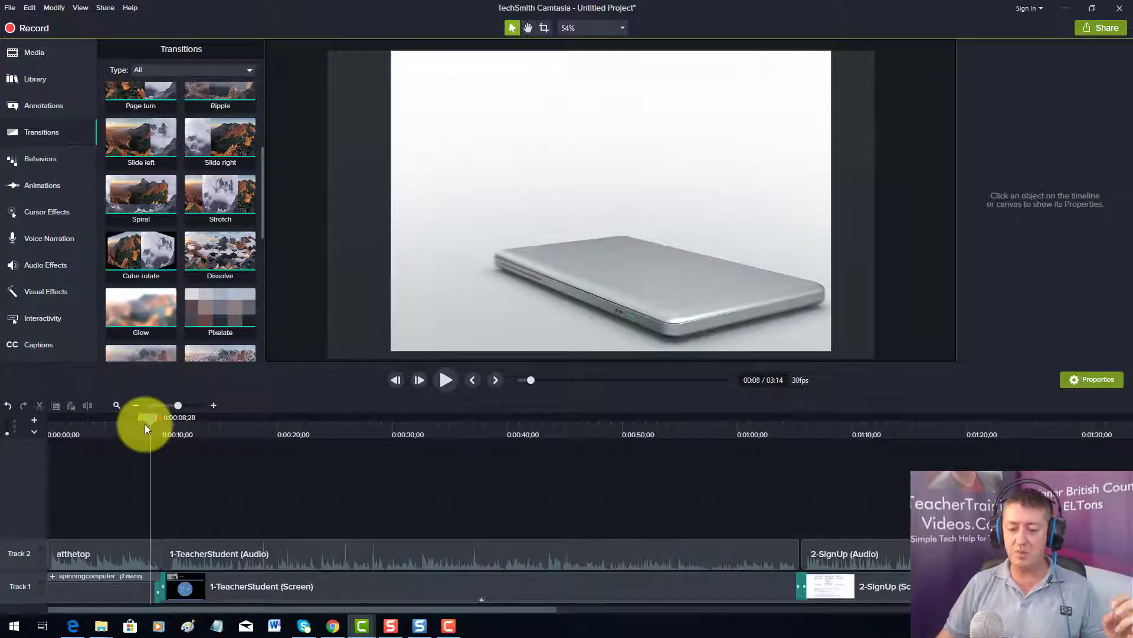
pyautogui.click(446, 381)
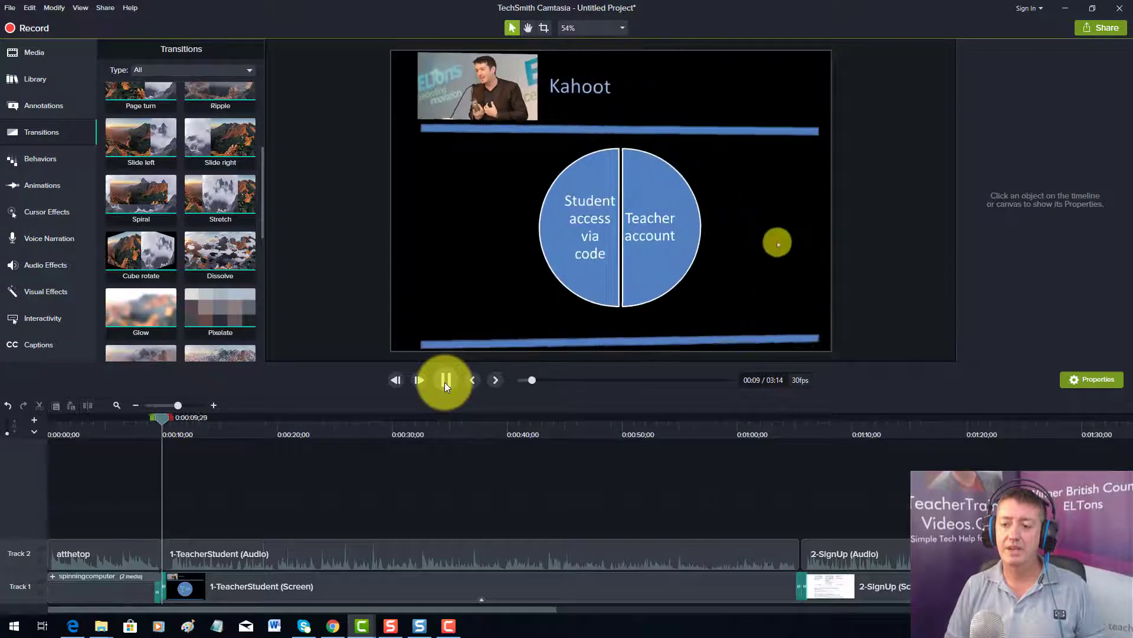
pyautogui.click(446, 382)
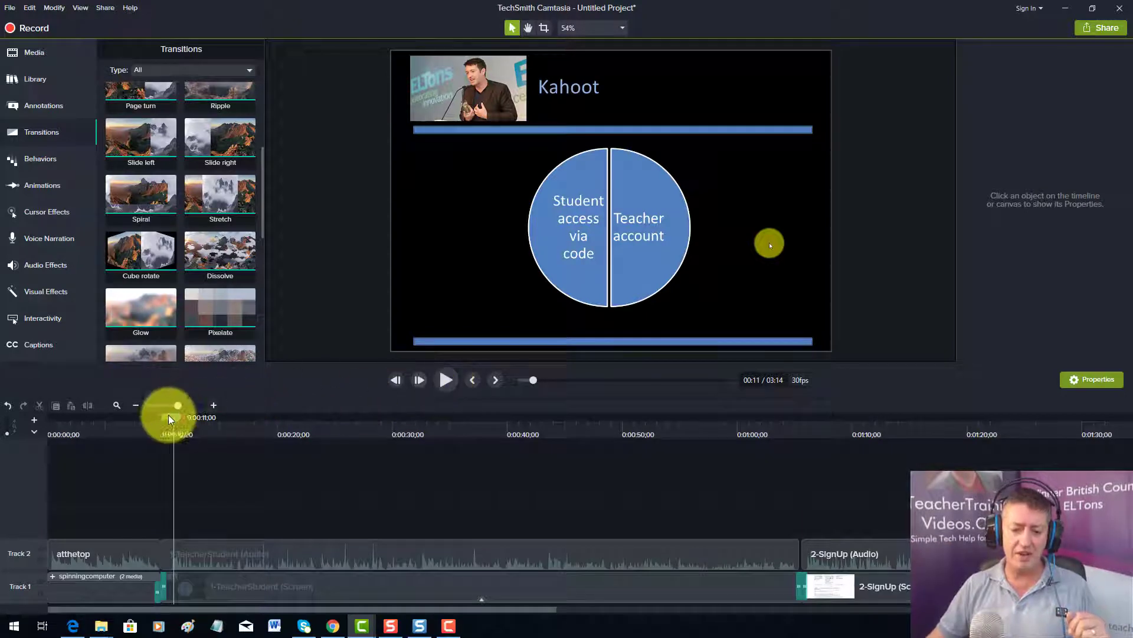
pyautogui.click(237, 426)
pyautogui.moveTo(448, 453); pyautogui.dragTo(777, 496)
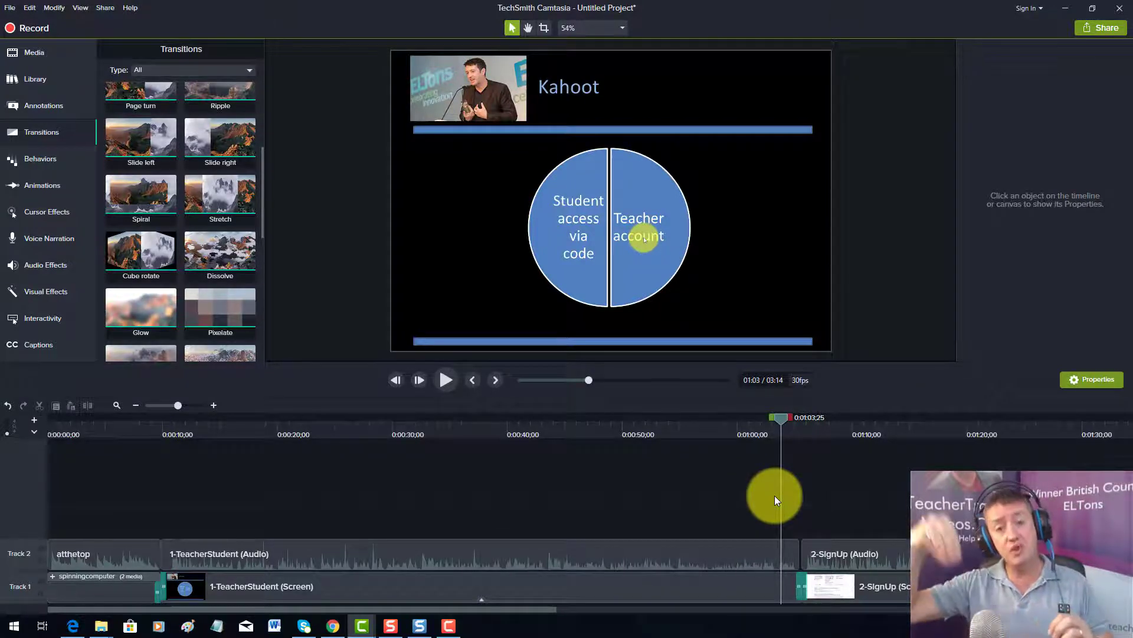
pyautogui.click(446, 380)
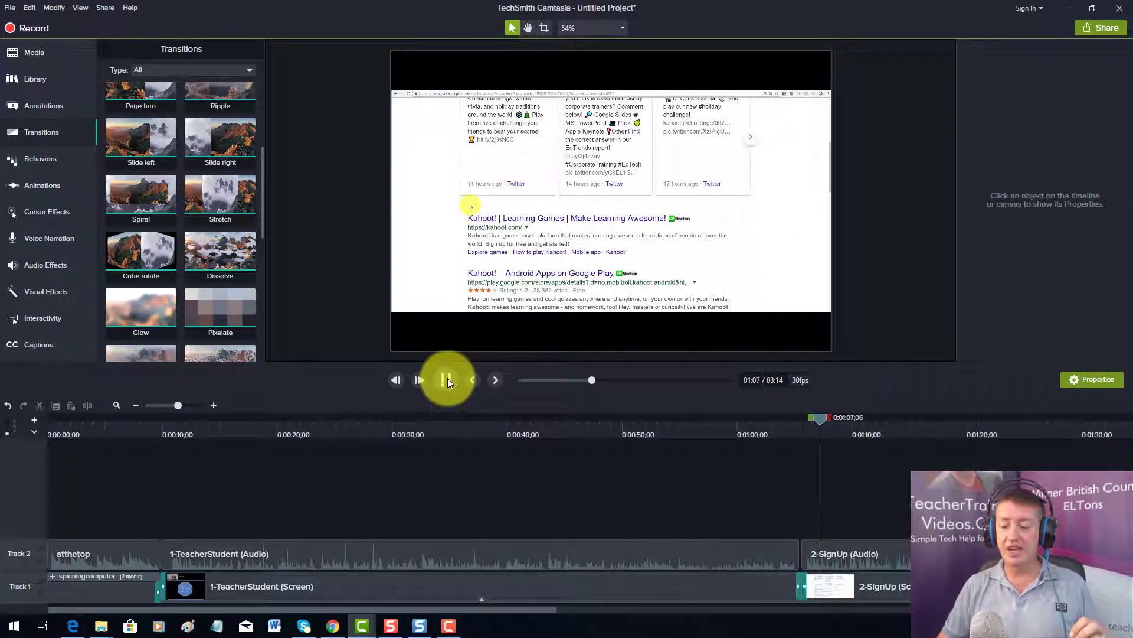
pyautogui.click(446, 380)
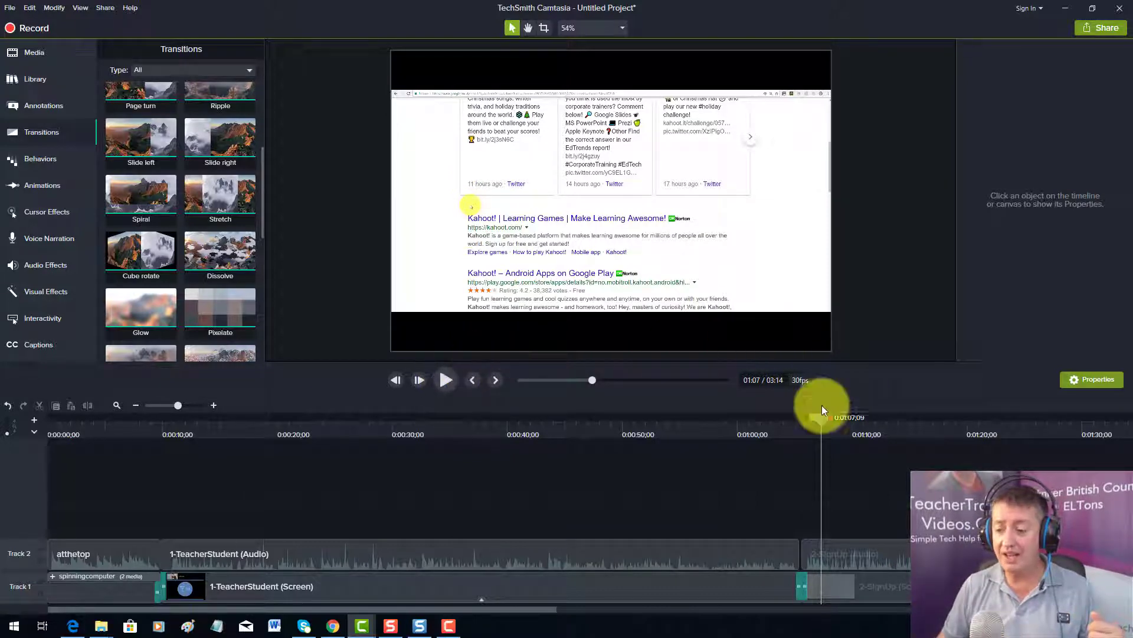
pyautogui.click(768, 431)
pyautogui.moveTo(708, 446); pyautogui.dragTo(524, 472)
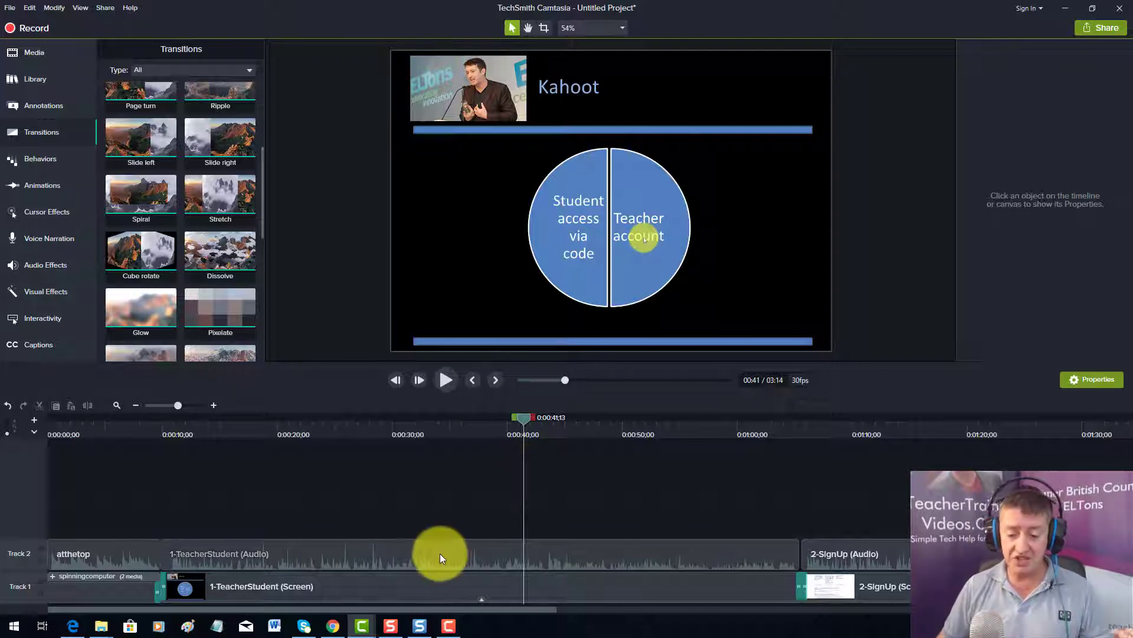
# Zoom the timeline out, collapse Music Tracks in the Library and open the Intros folder
pyautogui.moveTo(475, 608); pyautogui.dragTo(870, 611)
pyautogui.moveTo(179, 405); pyautogui.dragTo(164, 404)
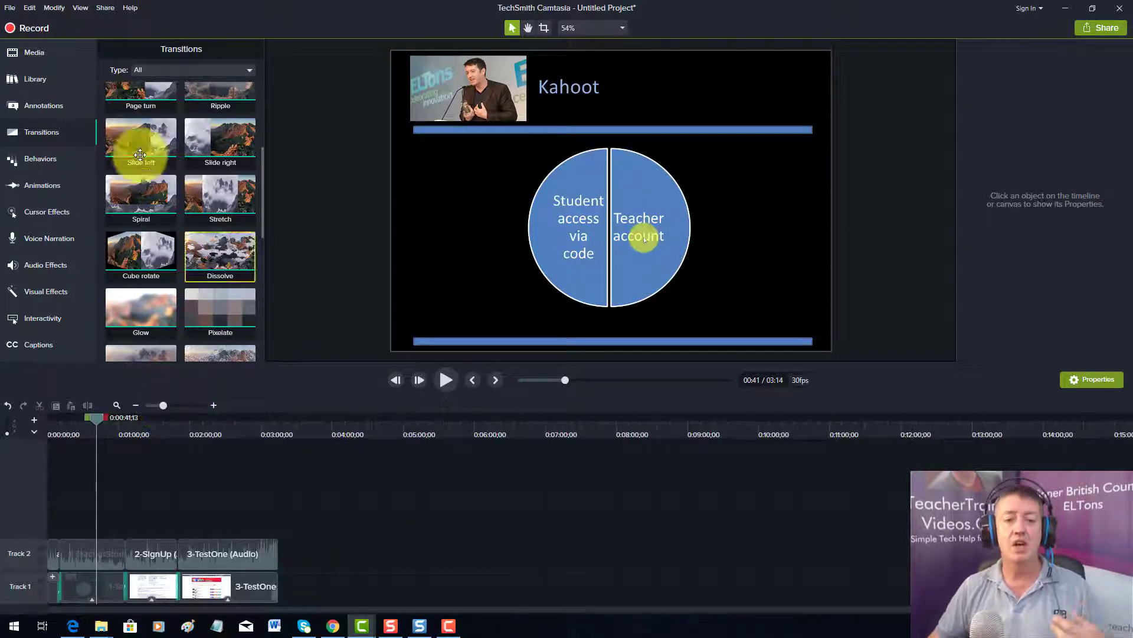
pyautogui.click(36, 77)
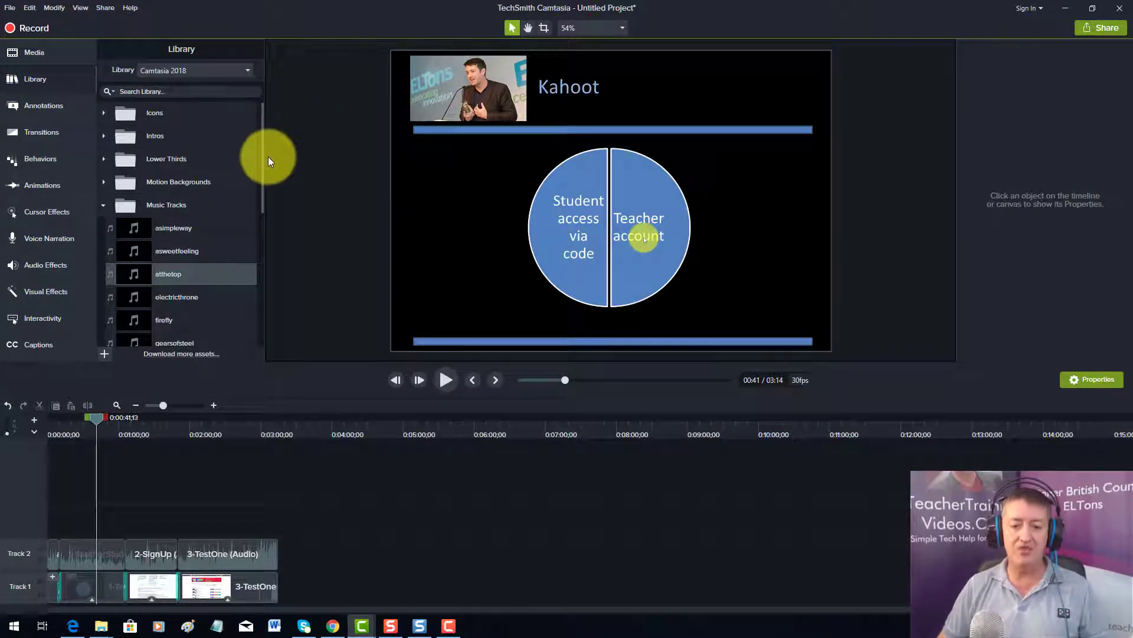
pyautogui.click(103, 205)
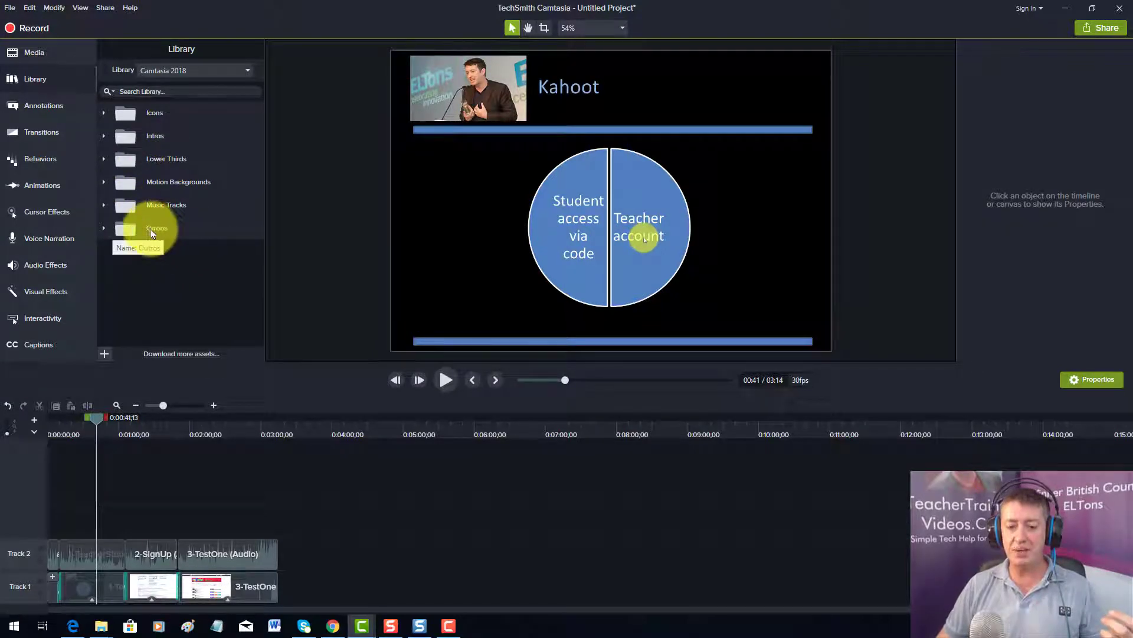
pyautogui.click(104, 228)
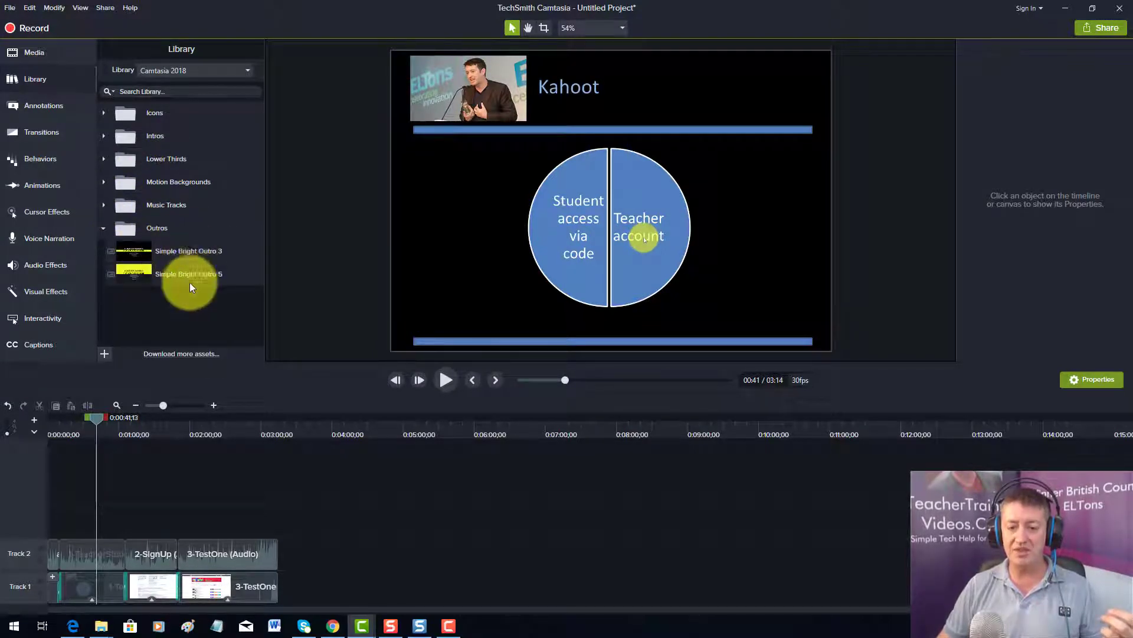
pyautogui.click(104, 137)
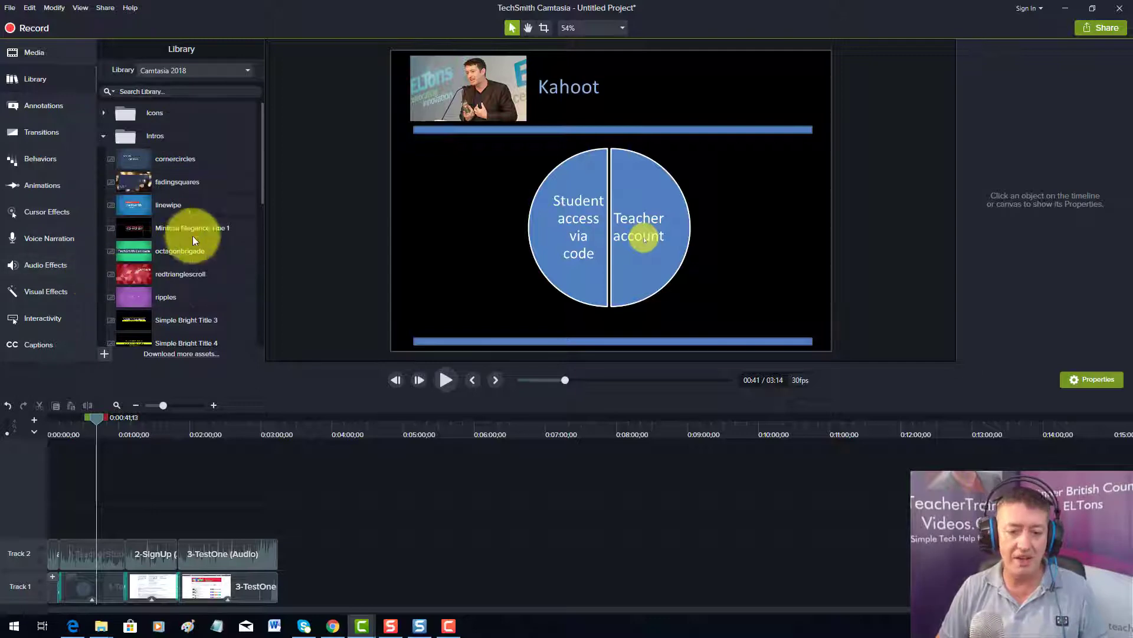
# Add Minimal Elegance Title 1 after 3-TestOne, preview it, and select its white subtitle box
pyautogui.moveTo(161, 228); pyautogui.dragTo(241, 368)
pyautogui.moveTo(96, 418); pyautogui.dragTo(189, 419)
pyautogui.moveTo(261, 430)
pyautogui.mouseDown()
pyautogui.moveTo(295, 434)
pyautogui.moveTo(268, 431)
pyautogui.mouseUp()
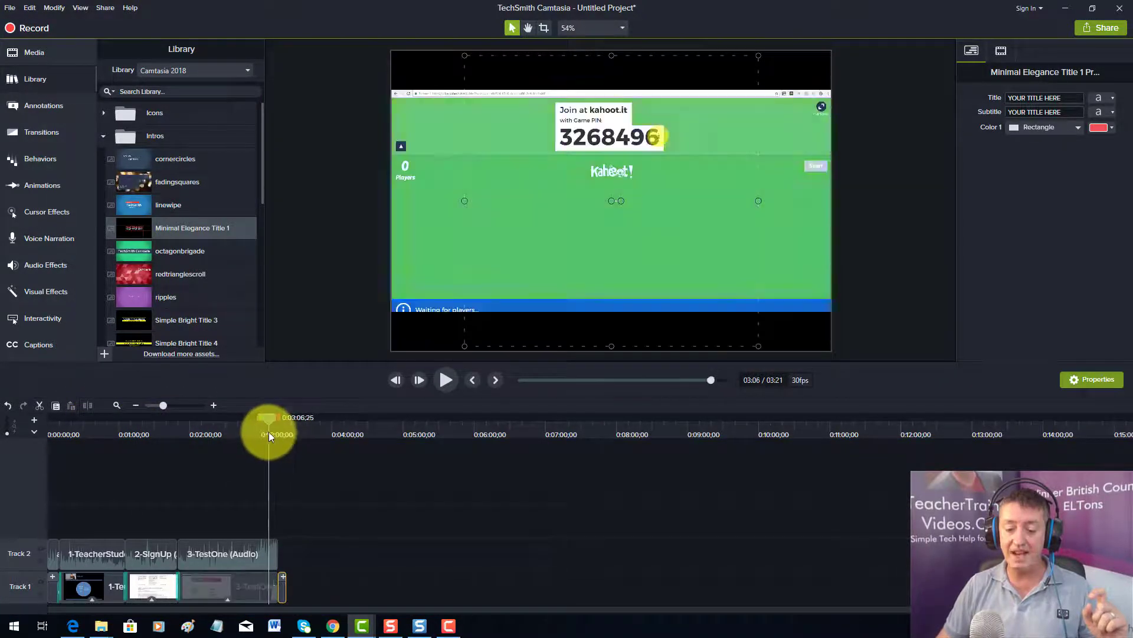
pyautogui.click(445, 379)
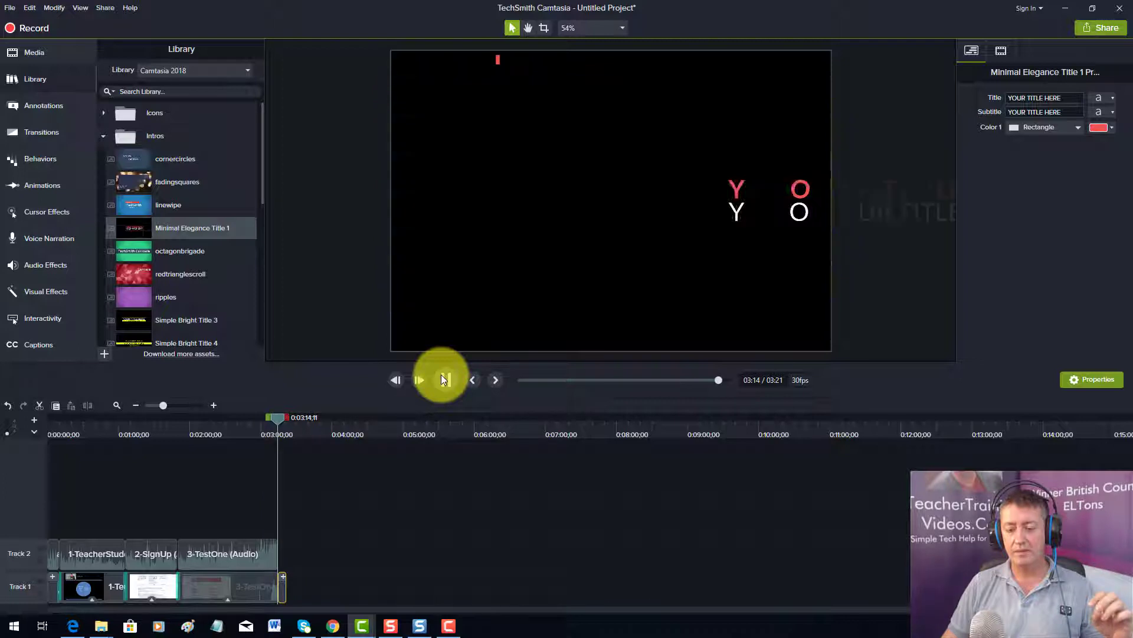
pyautogui.click(447, 381)
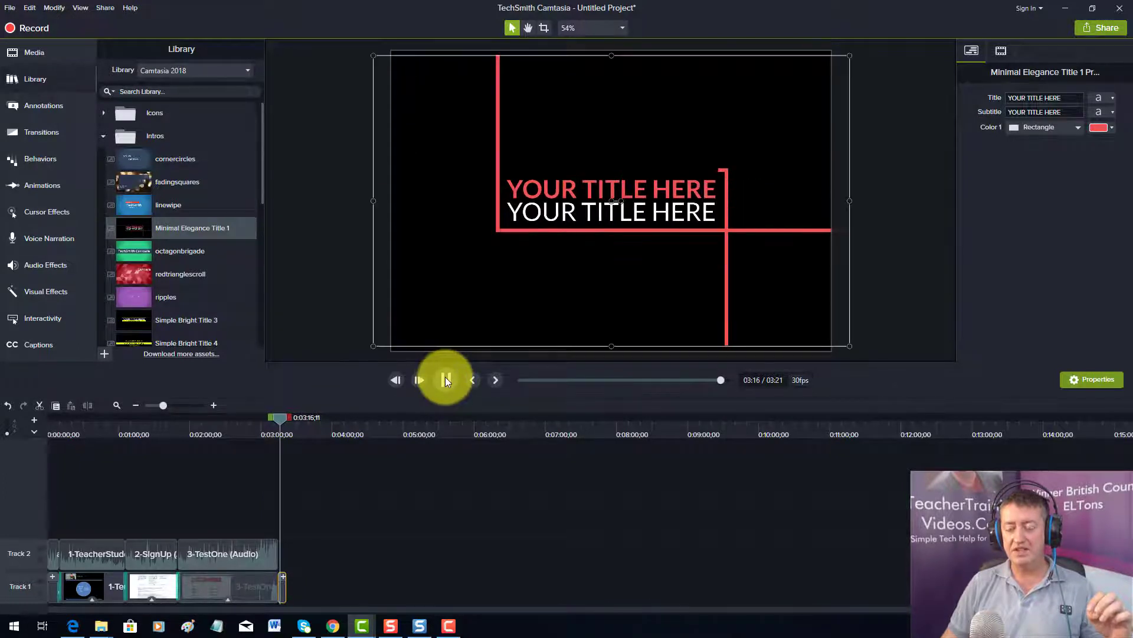
pyautogui.click(683, 212)
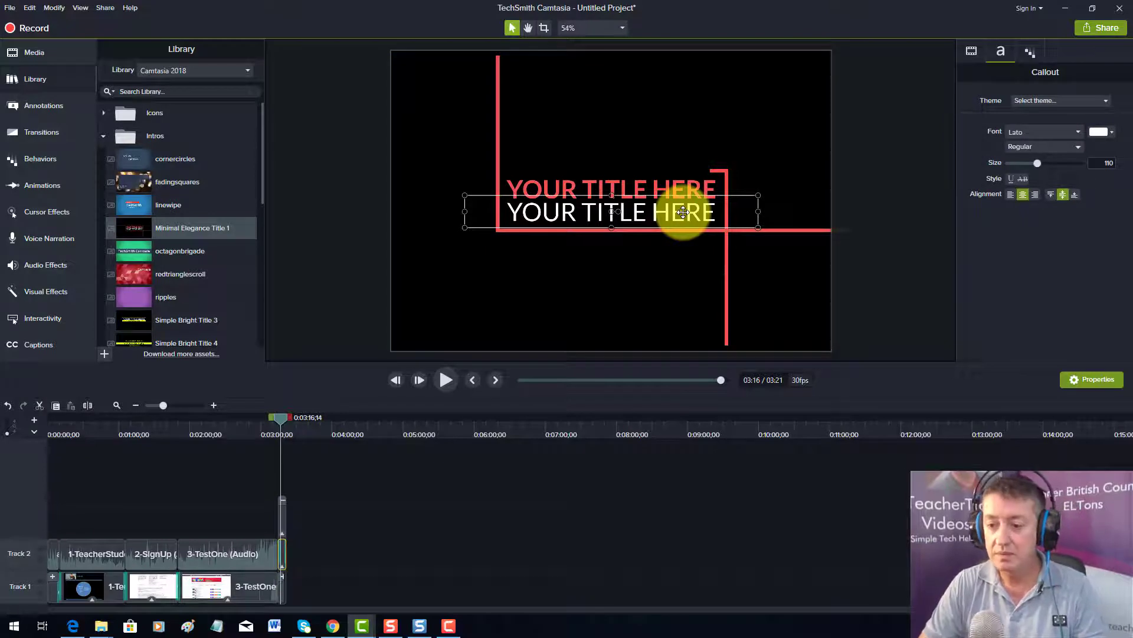
# Remove the extra subtitle callout and set the outro text to 'Teacher Training Videos' and 'Thank you'
pyautogui.press('Delete')
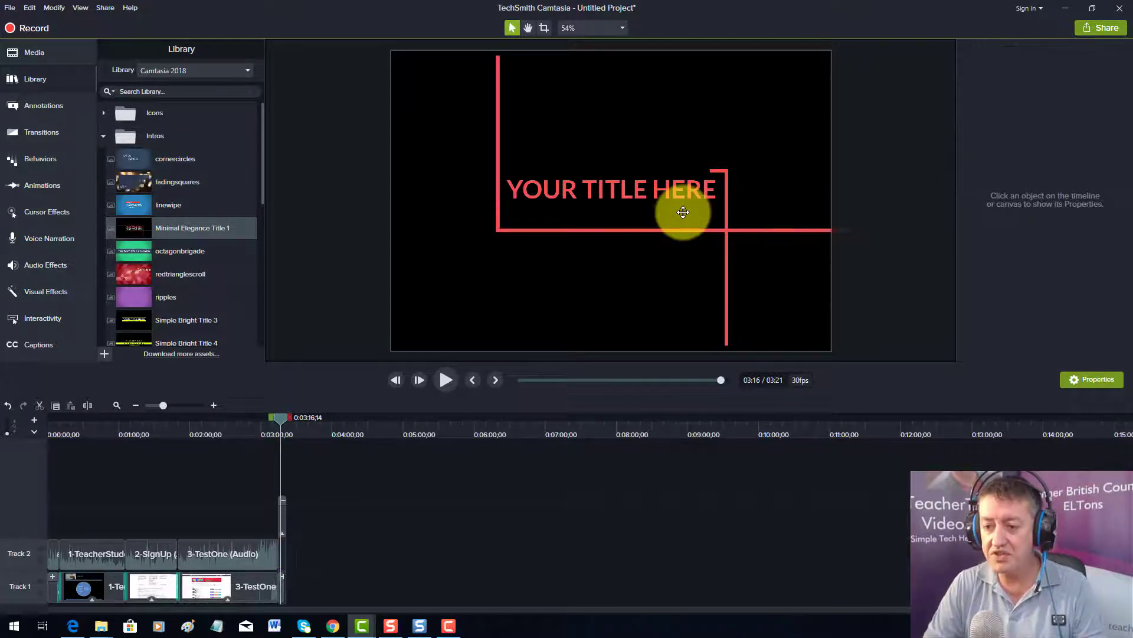
pyautogui.press('z')
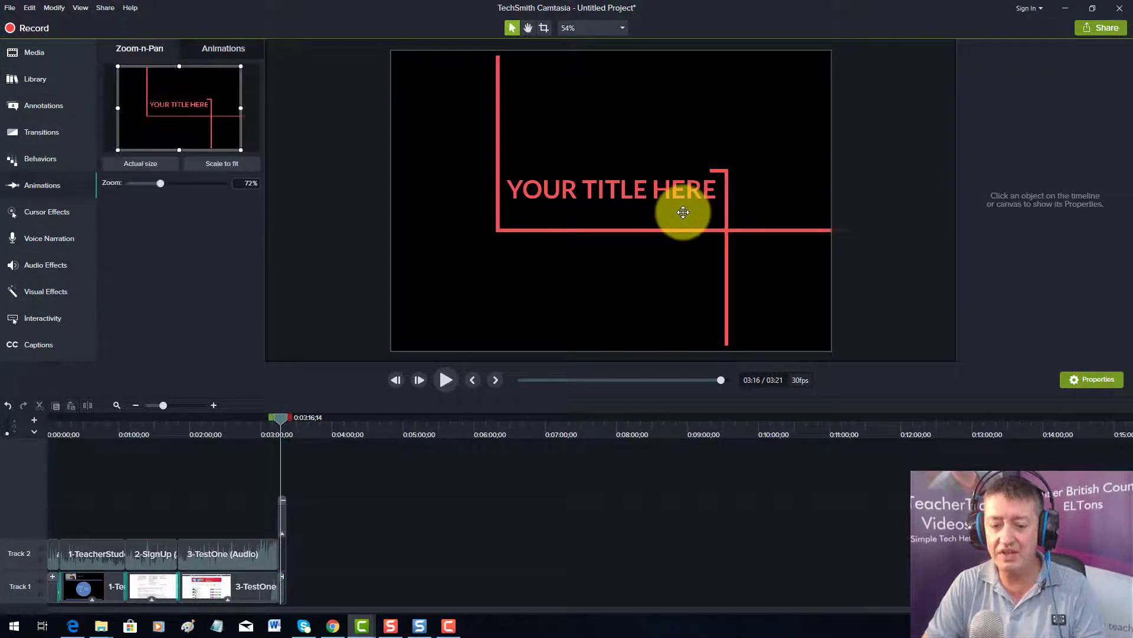
pyautogui.hotkey('ctrl', 'z')
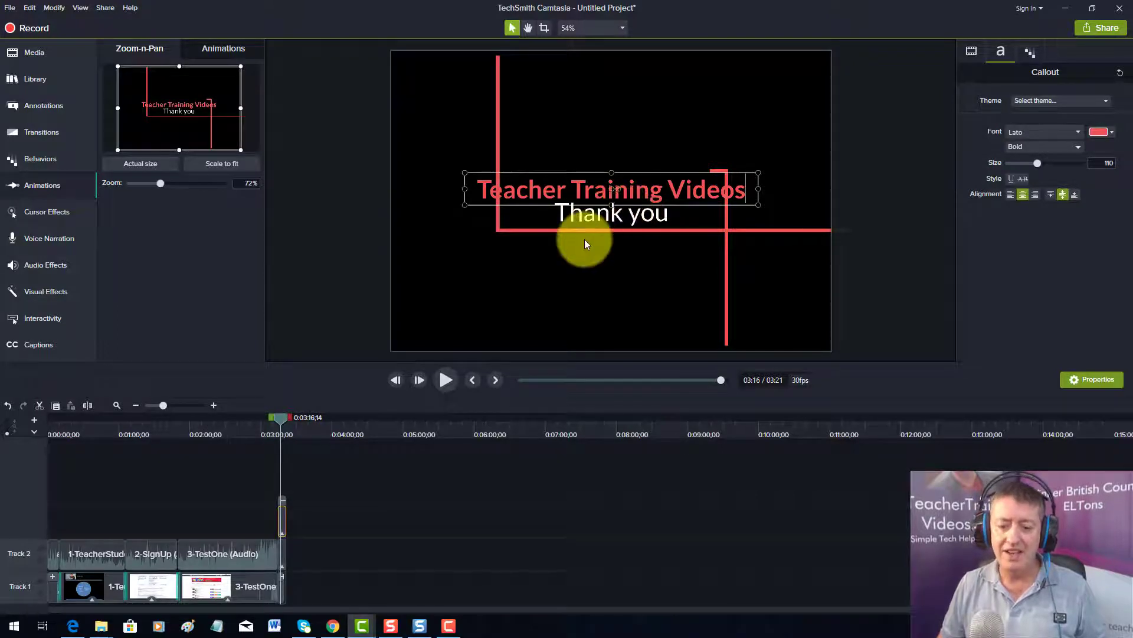
# Make the 'Teacher Training Videos' title green and shrink it from 110 to size 84
pyautogui.doubleClick(605, 189)
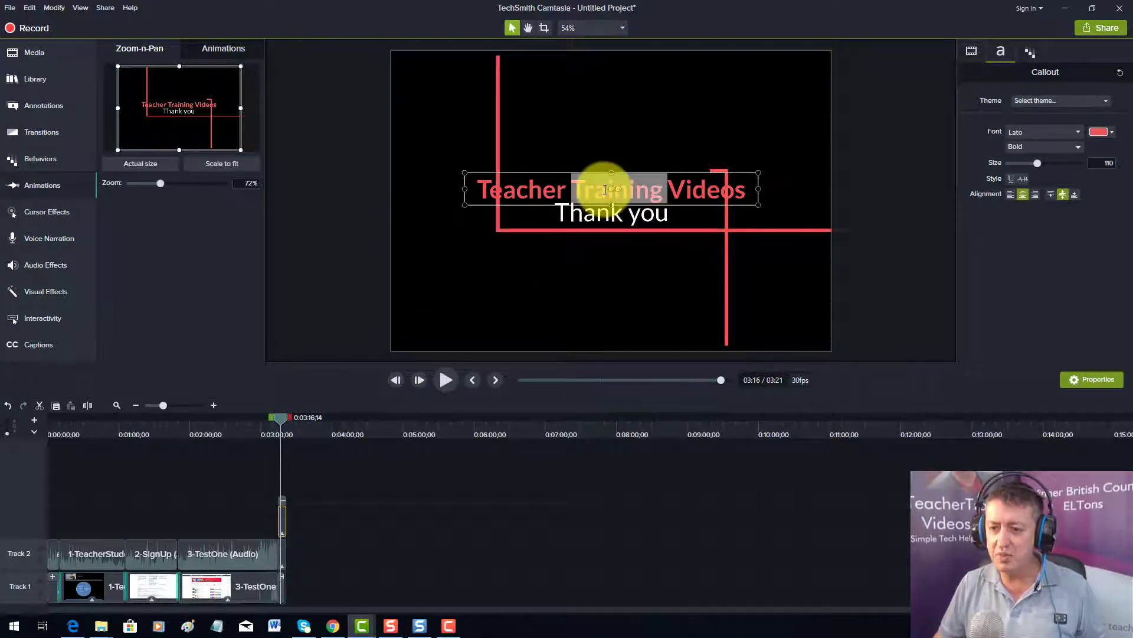
pyautogui.click(486, 182)
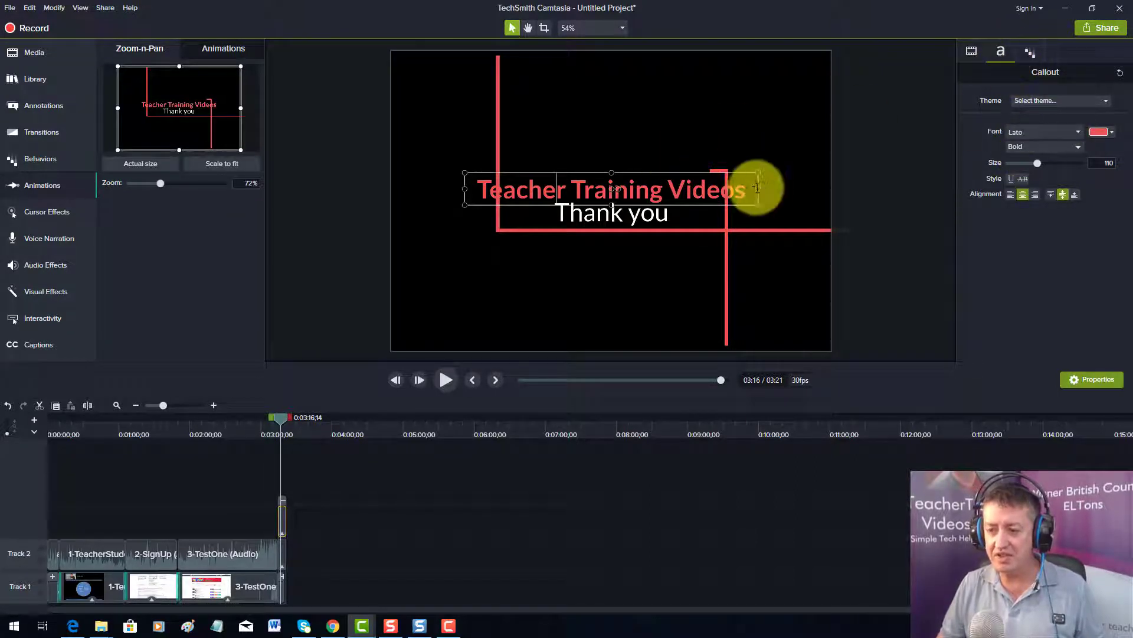
pyautogui.moveTo(744, 190); pyautogui.dragTo(467, 189)
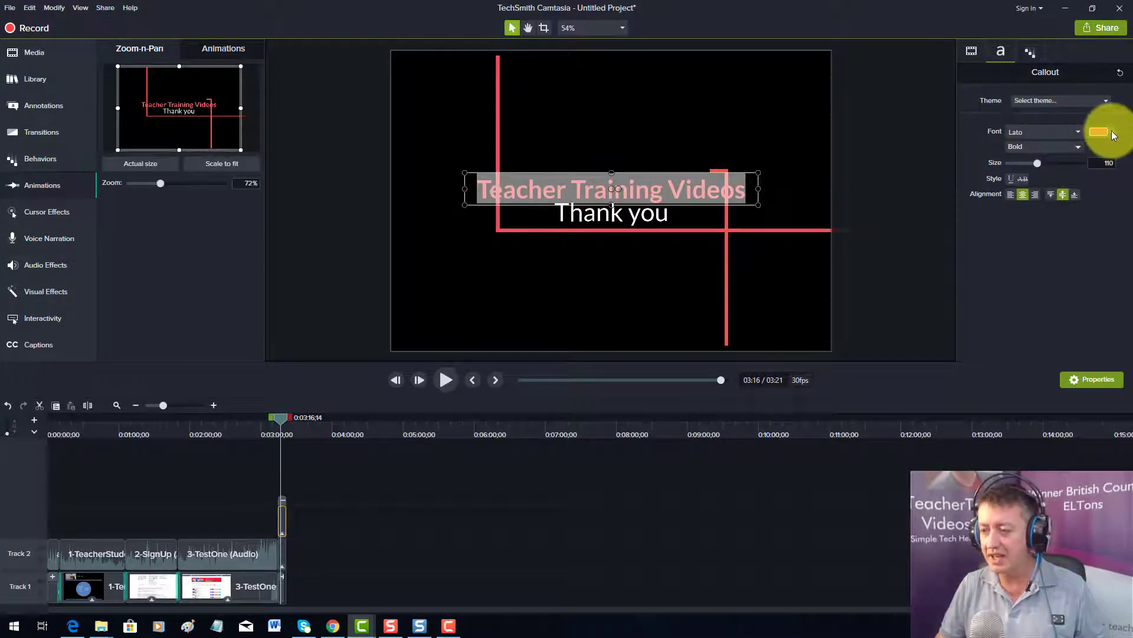
pyautogui.click(1101, 131)
pyautogui.click(1061, 168)
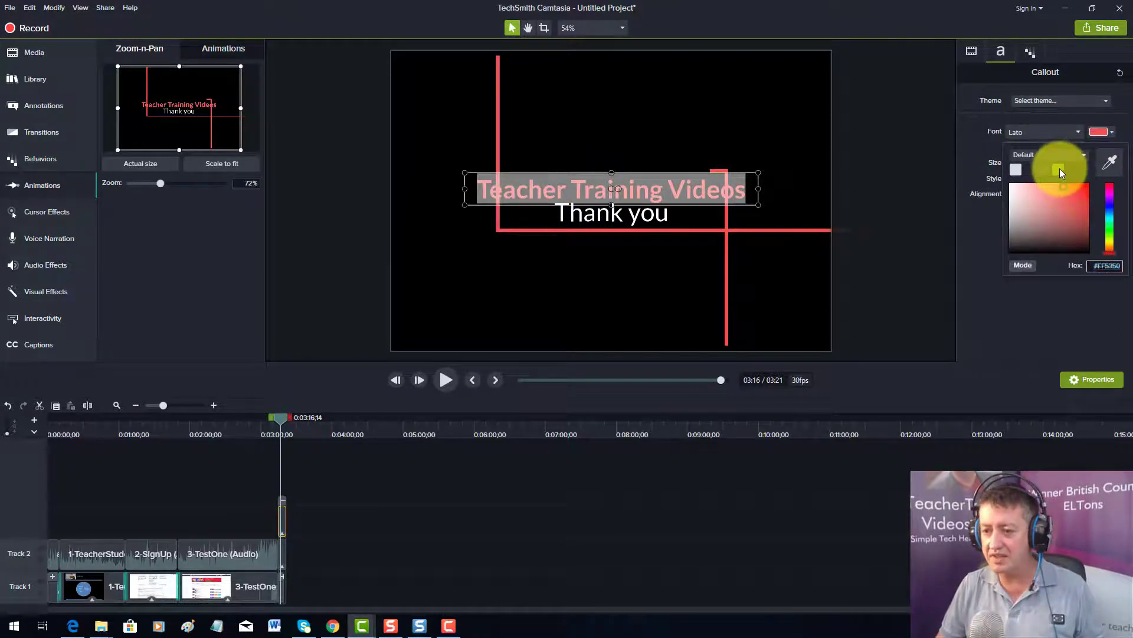
pyautogui.click(741, 129)
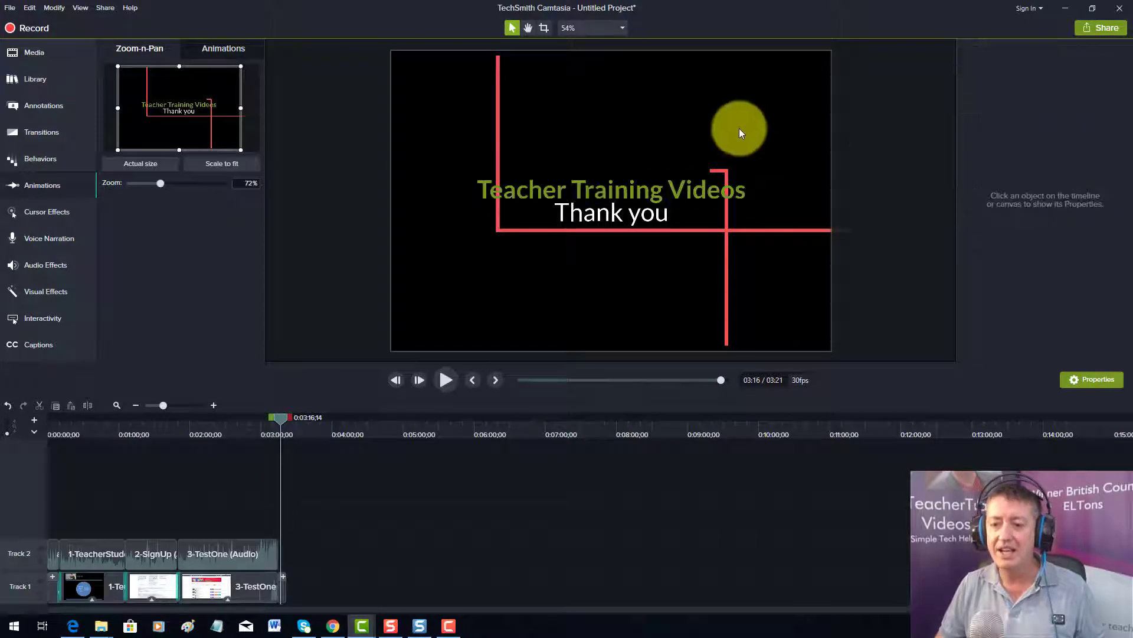
pyautogui.click(726, 188)
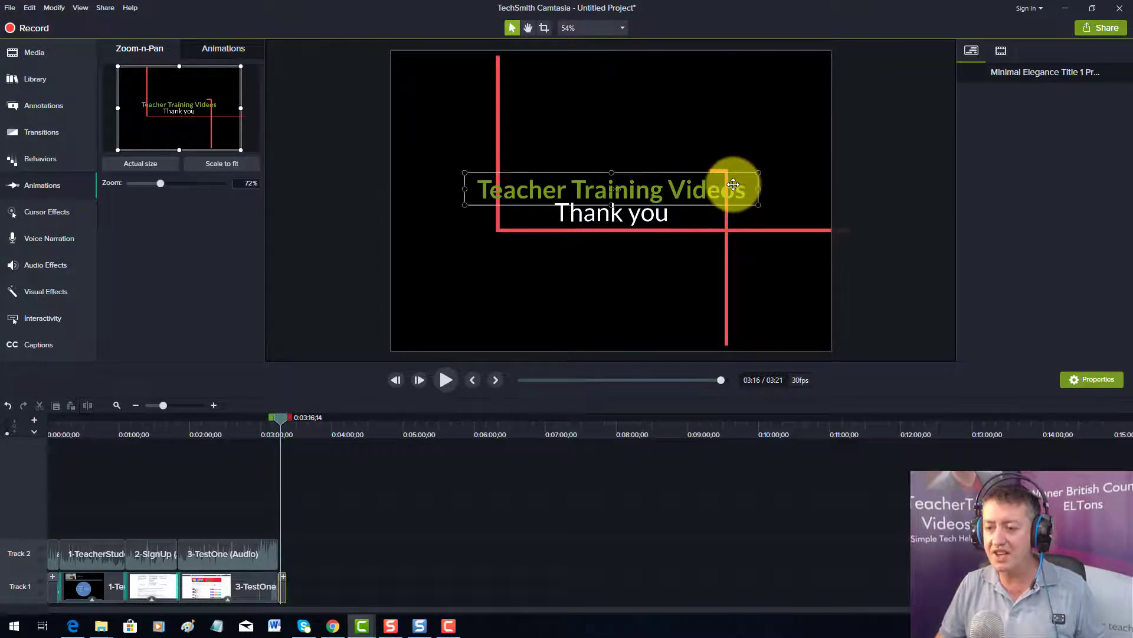
pyautogui.doubleClick(728, 187)
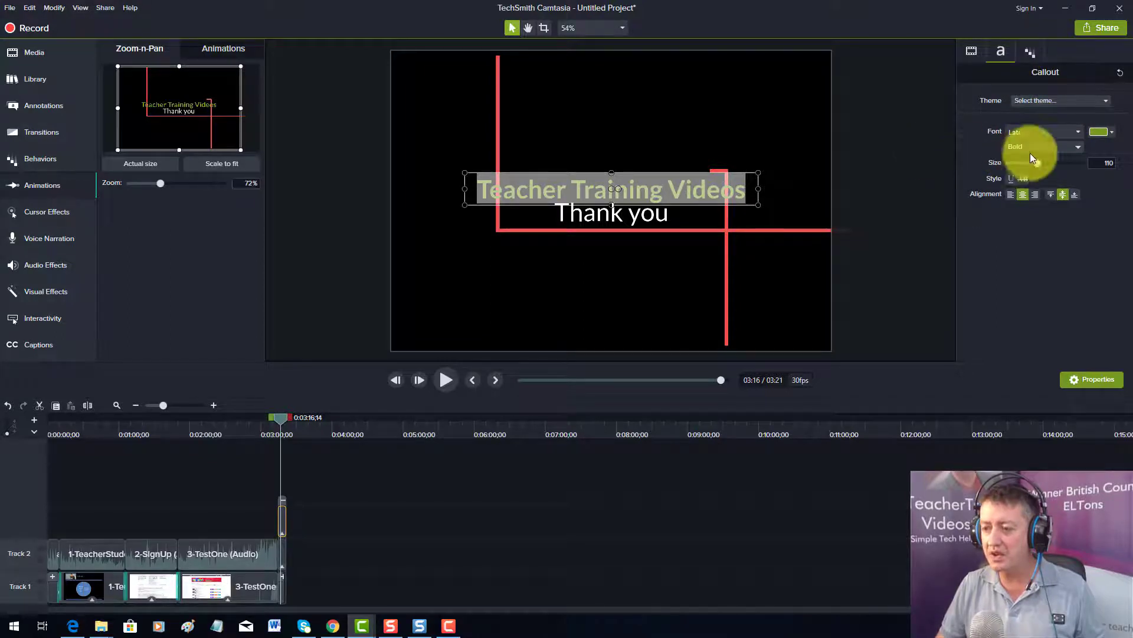
pyautogui.moveTo(1038, 161); pyautogui.dragTo(1030, 160)
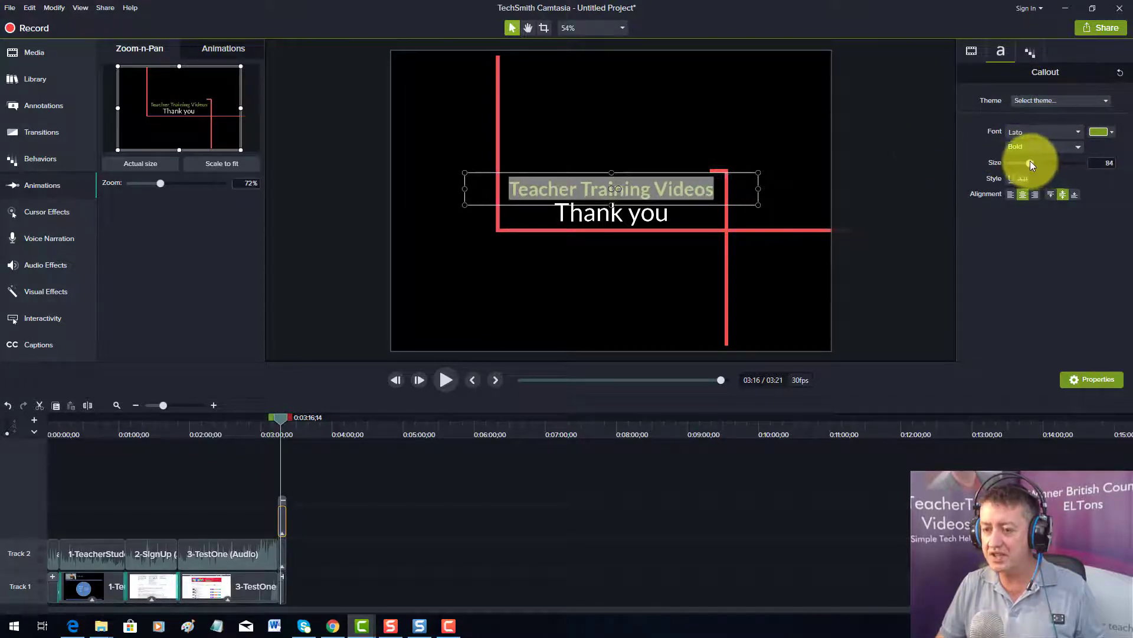
# Shrink 'Thank you' to size 65 and eyedrop the red of the outro lines onto it
pyautogui.doubleClick(666, 215)
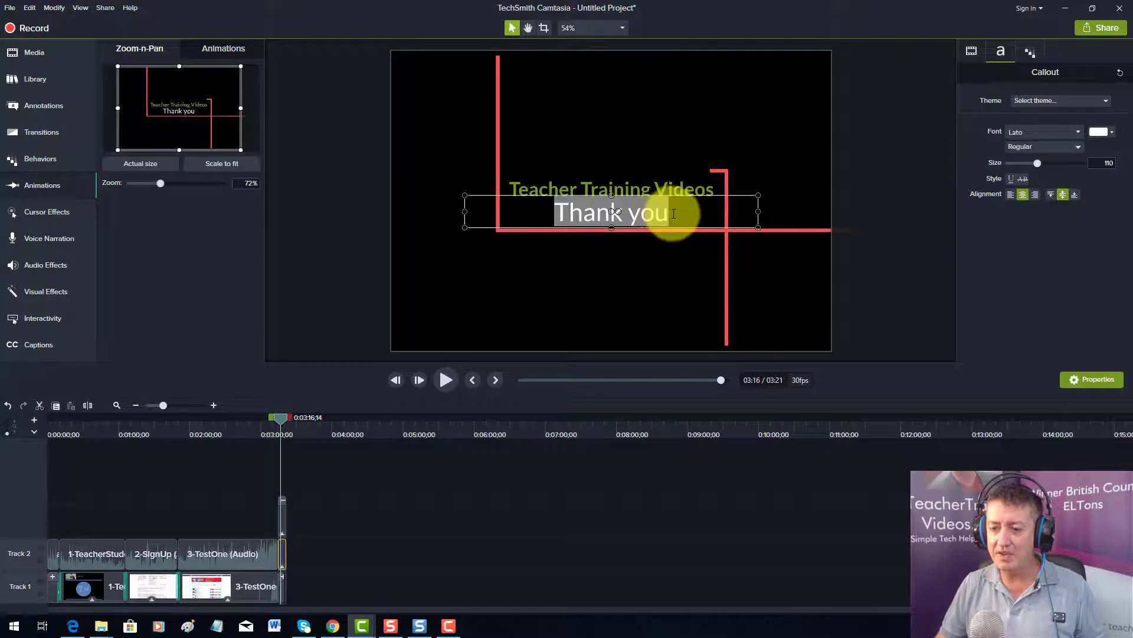
pyautogui.moveTo(1037, 162); pyautogui.dragTo(1024, 158)
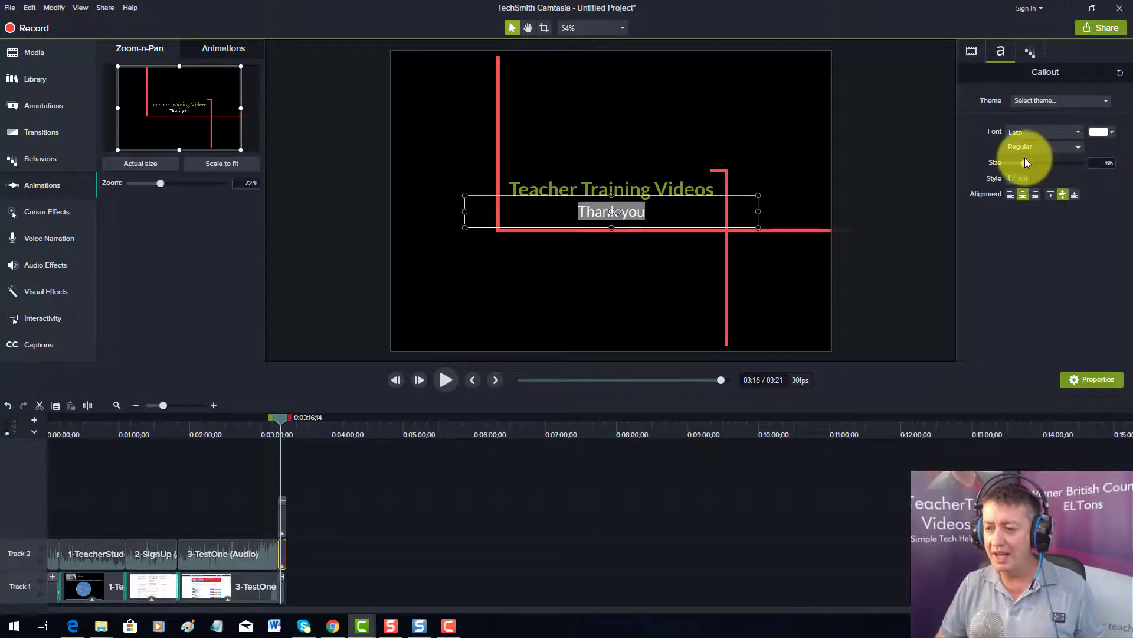
pyautogui.click(1112, 133)
pyautogui.click(1108, 161)
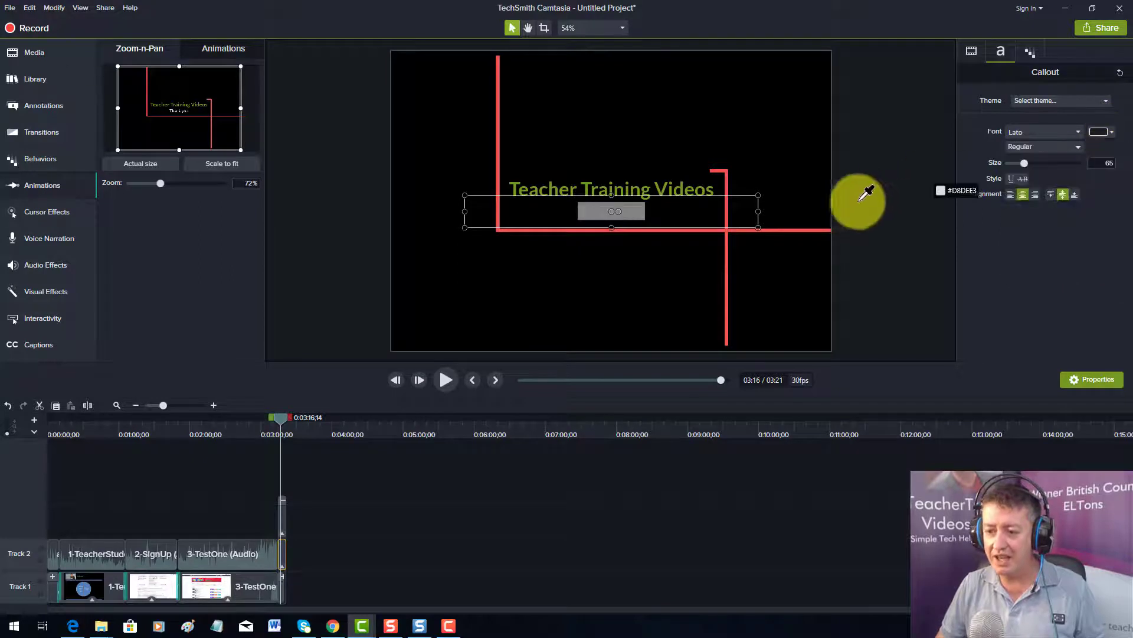
pyautogui.click(728, 260)
pyautogui.click(777, 161)
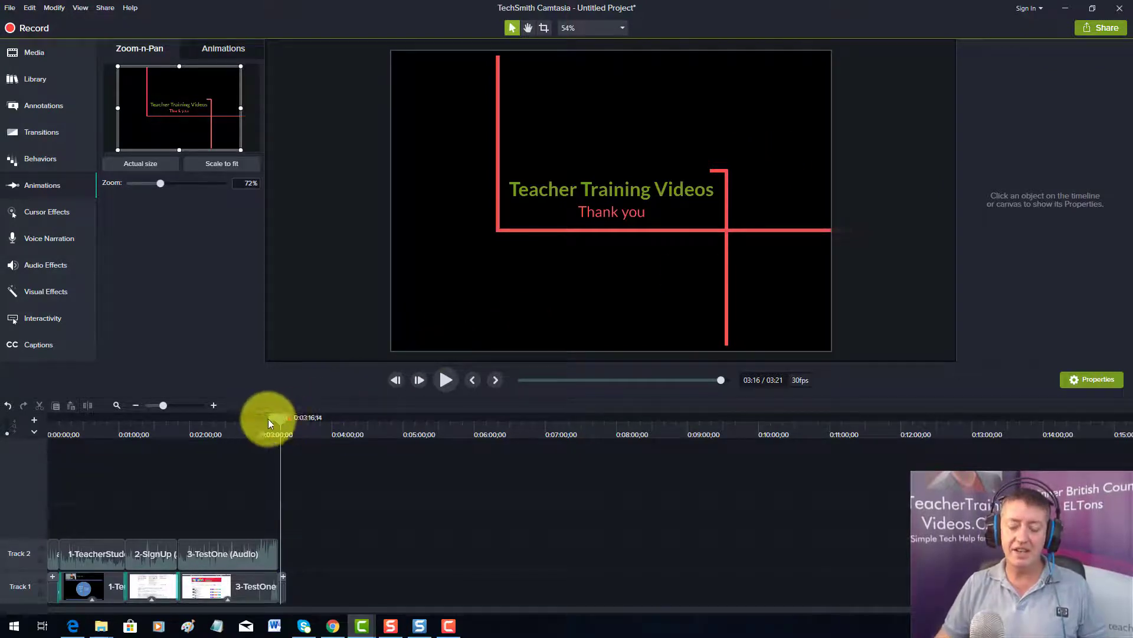
pyautogui.moveTo(272, 417); pyautogui.dragTo(257, 421)
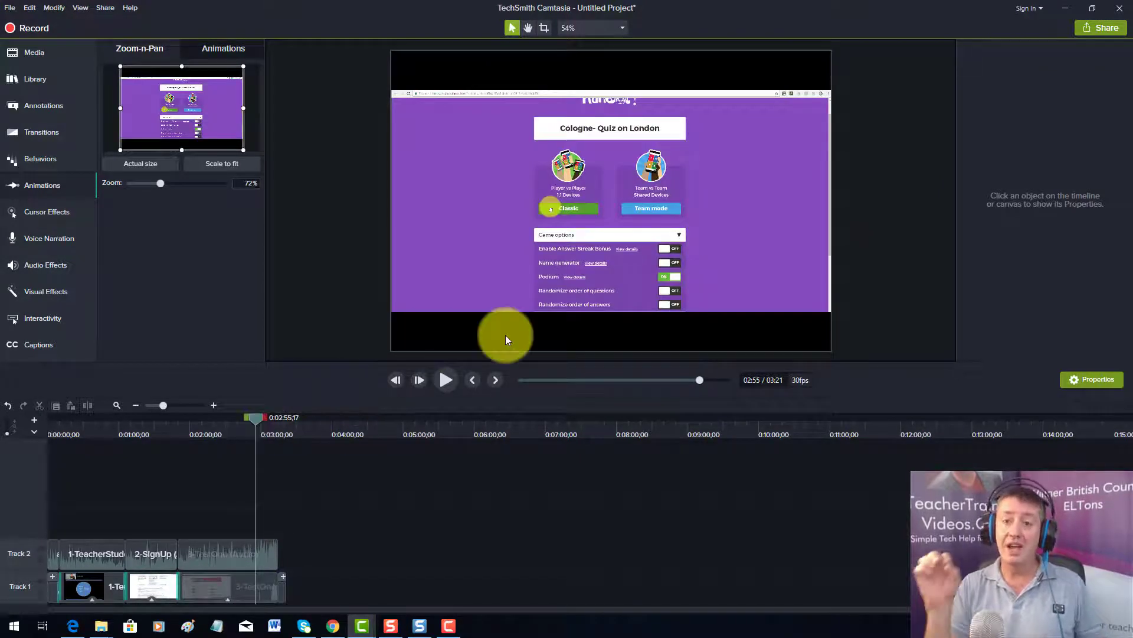
pyautogui.click(445, 380)
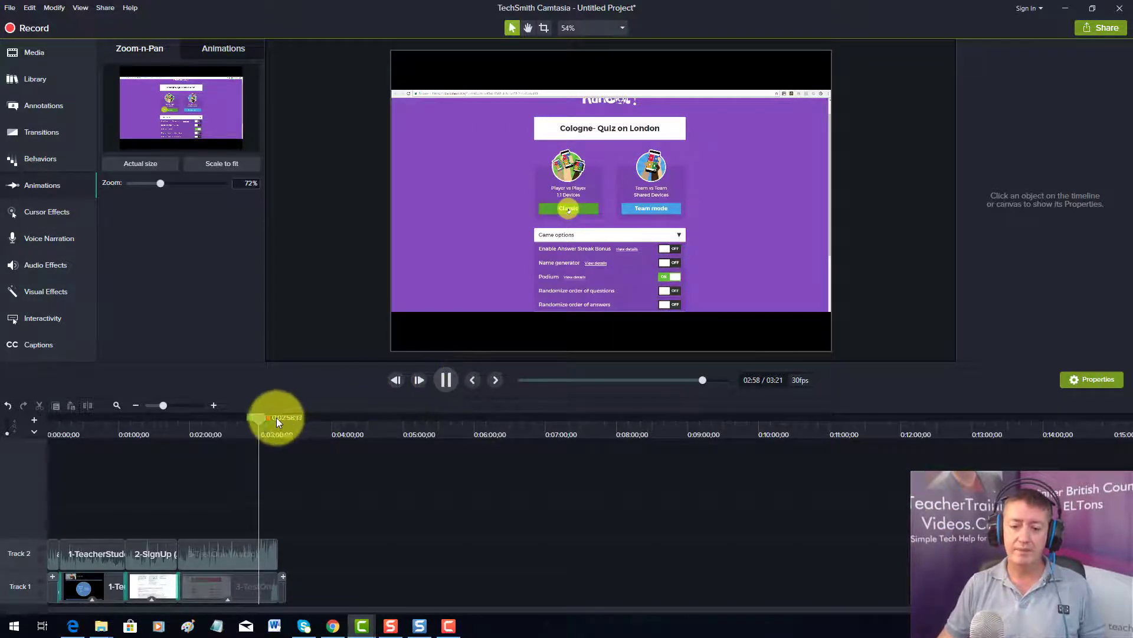
pyautogui.moveTo(264, 417); pyautogui.dragTo(272, 419)
pyautogui.click(446, 380)
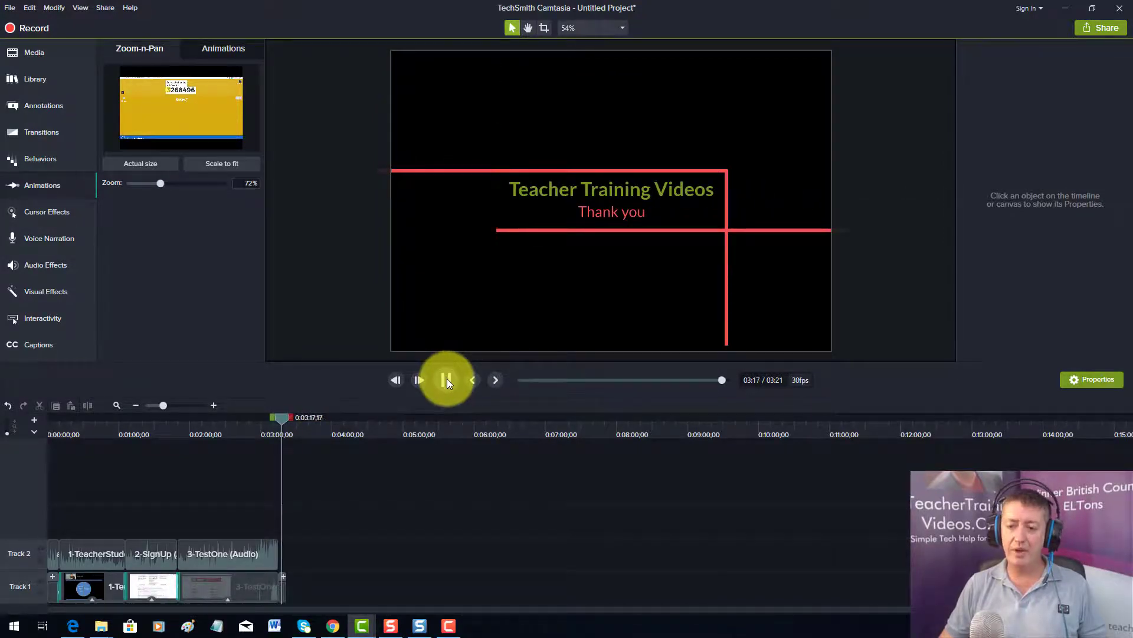
pyautogui.click(447, 381)
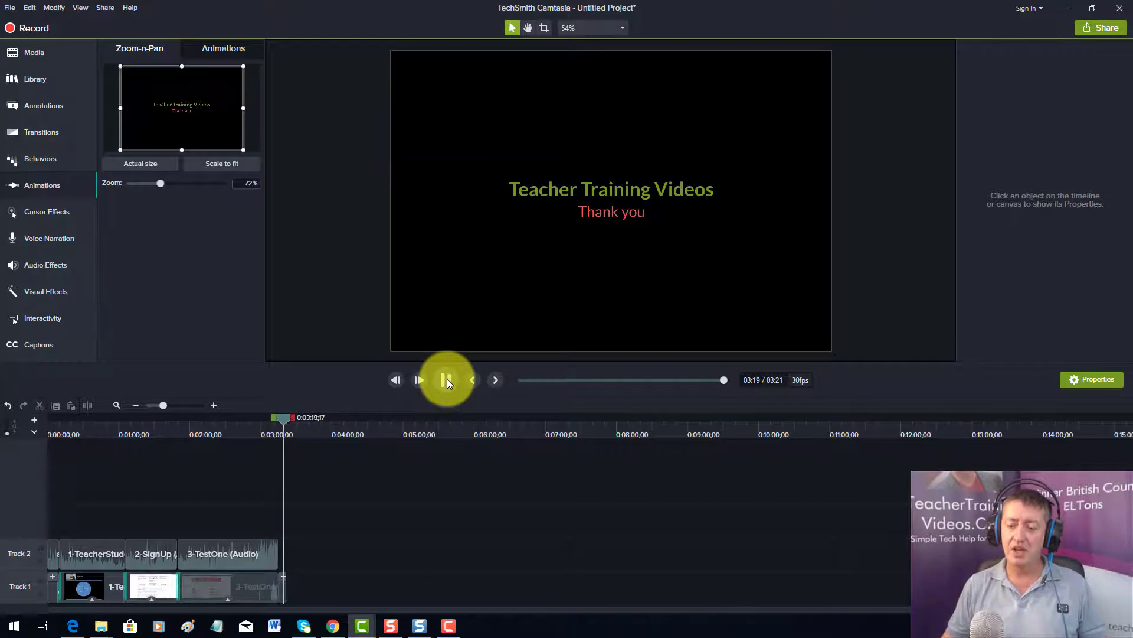